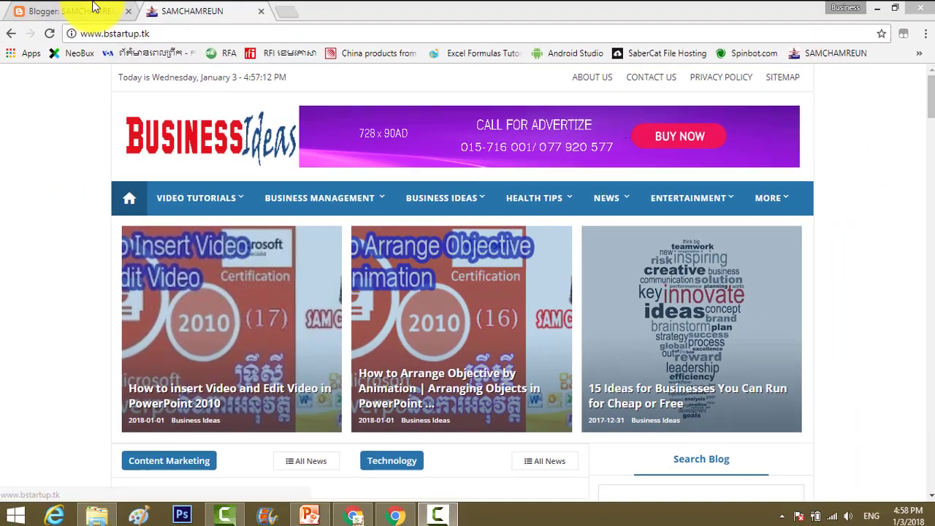
# - Return to the Blogger dashboard and open the theme's Edit HTML code editor
pyautogui.click(86, 12)
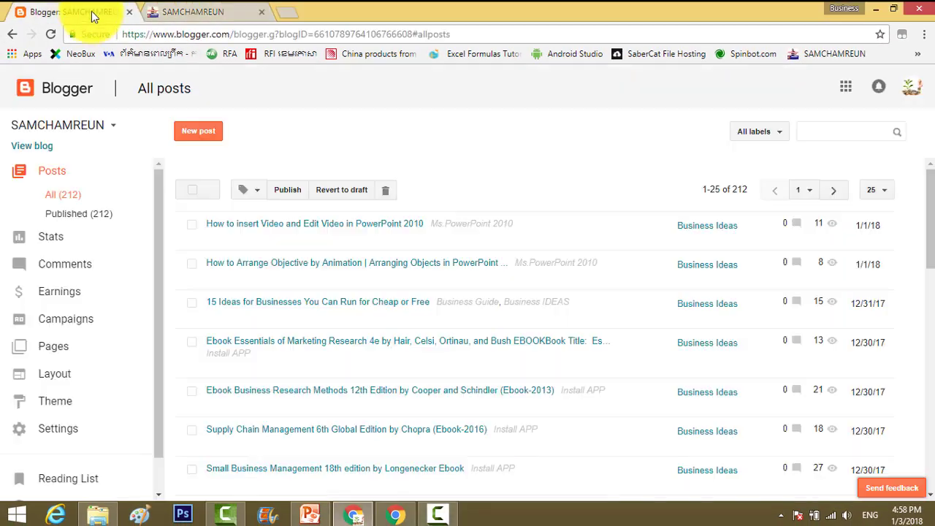
pyautogui.scroll(-1, 321, 191)
pyautogui.scroll(1, 321, 191)
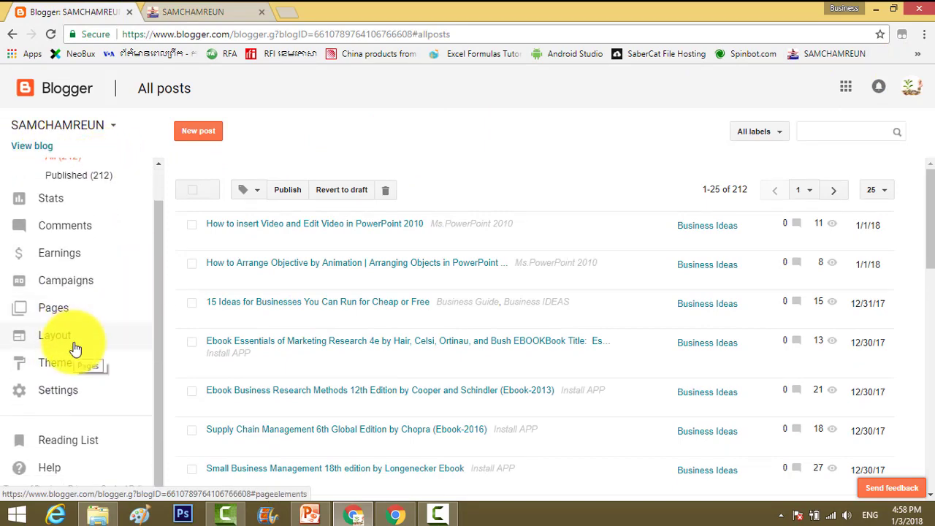
pyautogui.click(70, 343)
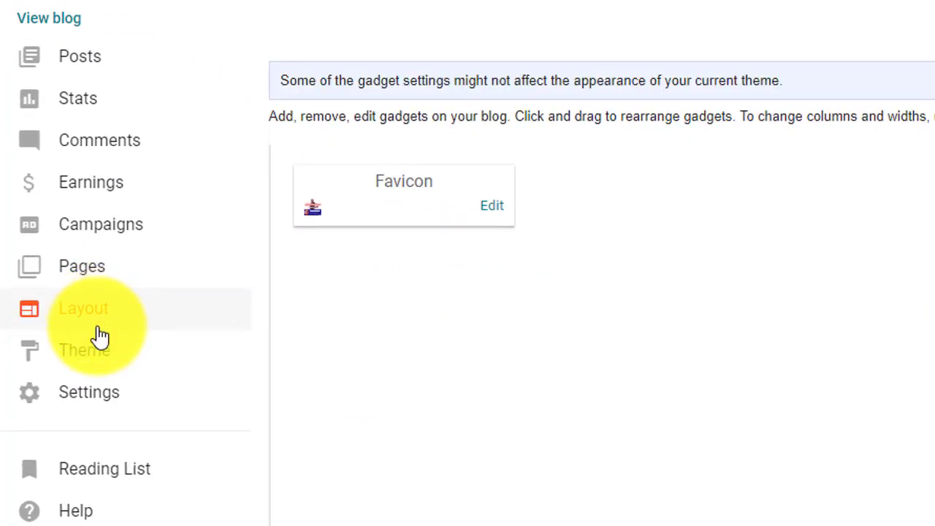
pyautogui.click(93, 354)
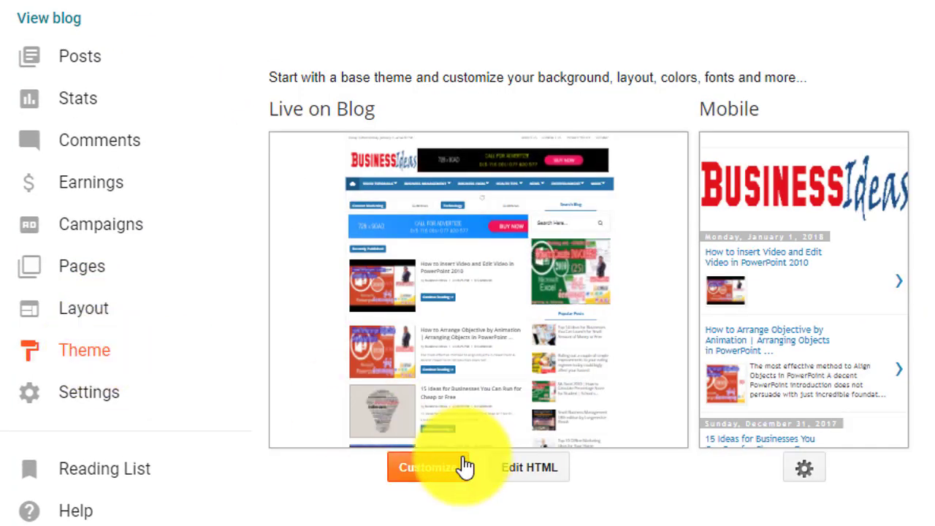
pyautogui.click(531, 480)
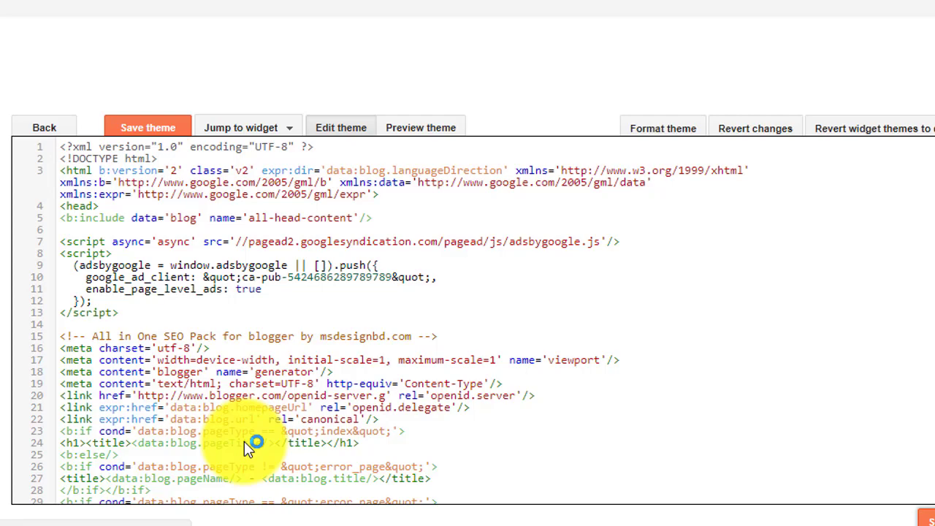
# - Search the theme code for Business Ideas and select the Marketing entry on line 975
pyautogui.scroll(-1, 205, 394)
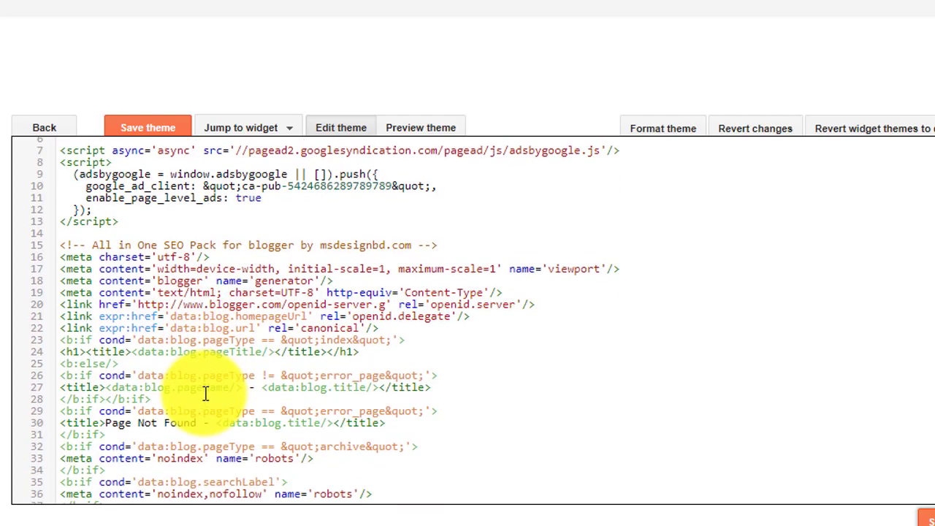
pyautogui.scroll(-4, 205, 394)
pyautogui.scroll(-4, 205, 394)
pyautogui.scroll(5, 205, 395)
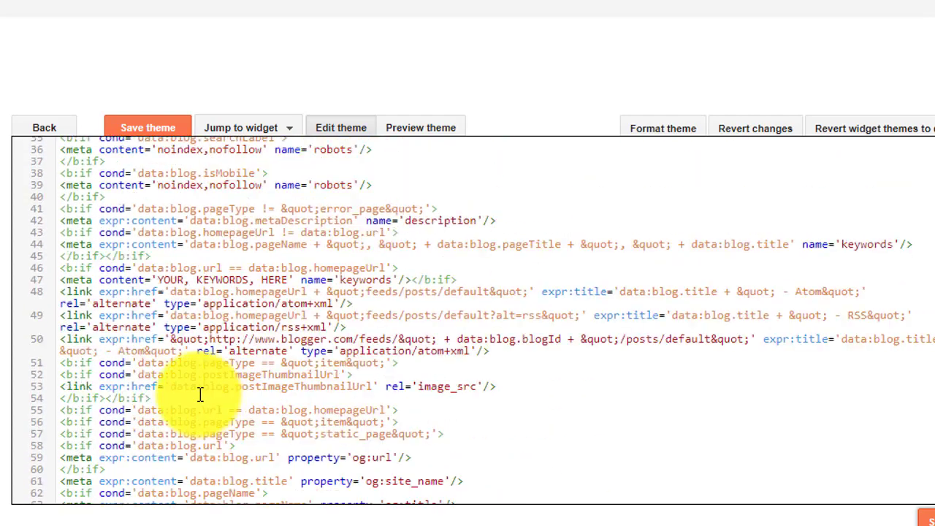
pyautogui.scroll(2, 198, 392)
pyautogui.write('Business Ideas')
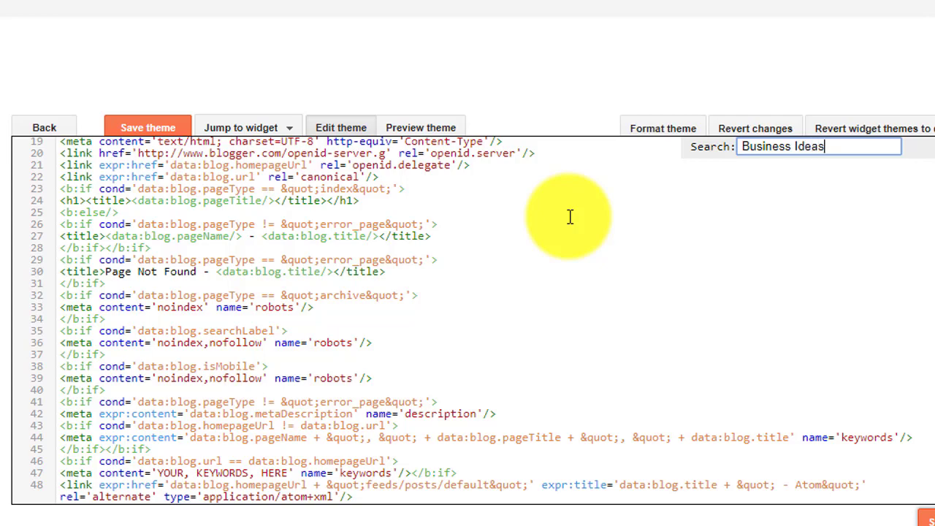
pyautogui.press('Return')
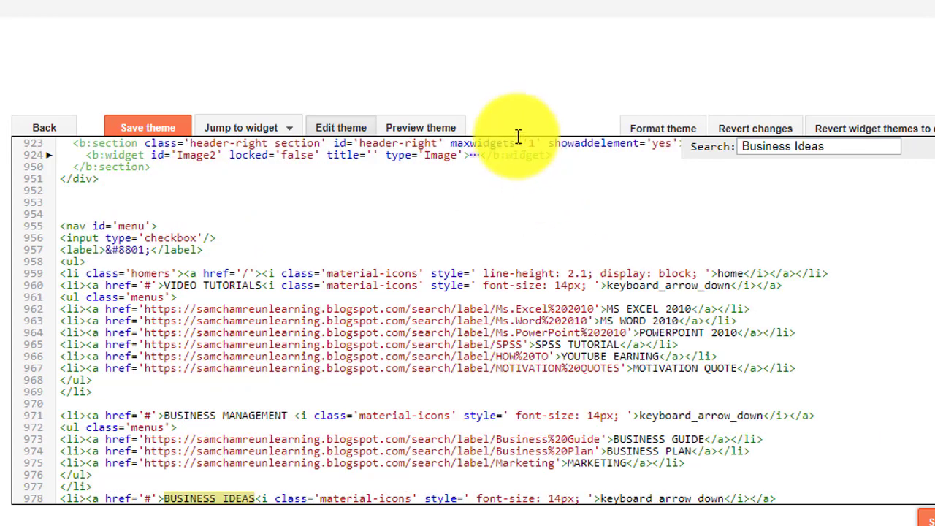
pyautogui.scroll(-5, 655, 244)
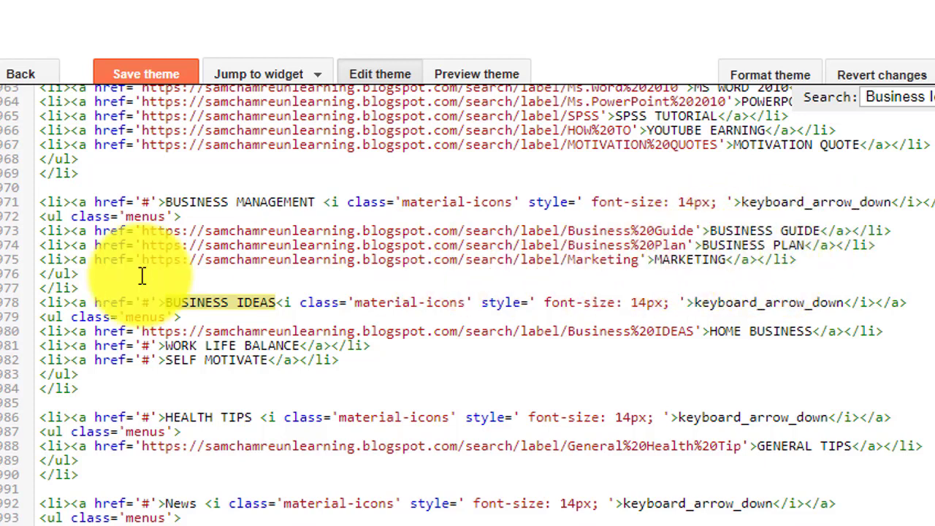
pyautogui.moveTo(806, 261); pyautogui.dragTo(38, 255)
pyautogui.hotkey('ctrl', 'c')
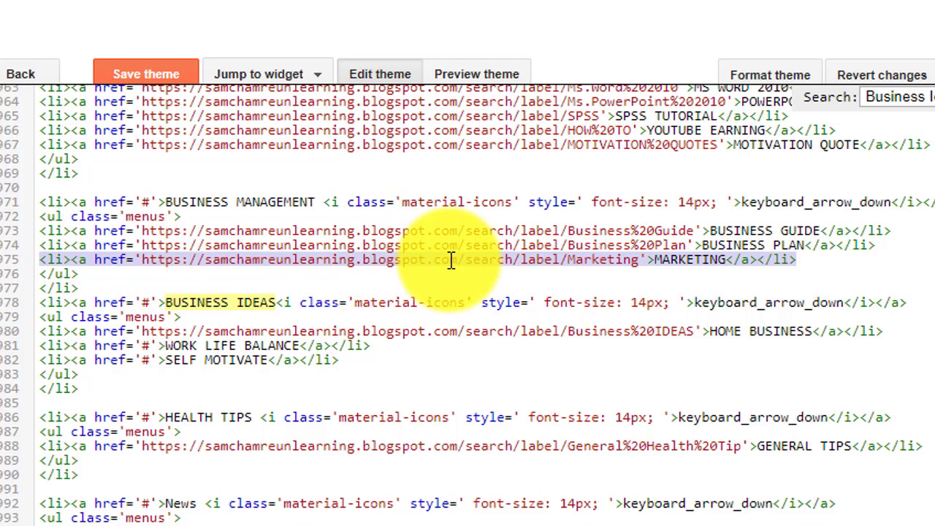
# - Paste a copy of the Marketing menu entry below it and change its link to '#'
pyautogui.click(814, 263)
pyautogui.press('Return')
pyautogui.scroll(1, 814, 263)
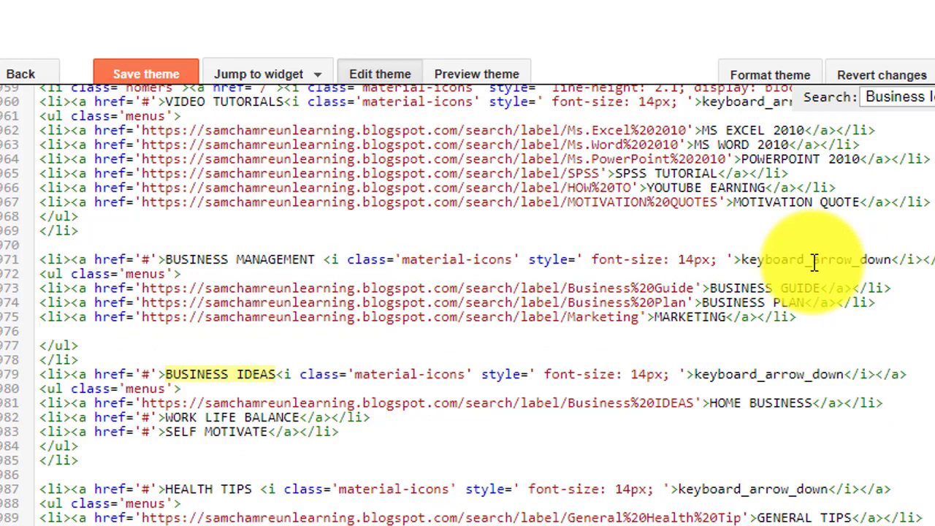
pyautogui.hotkey('ctrl', 'v')
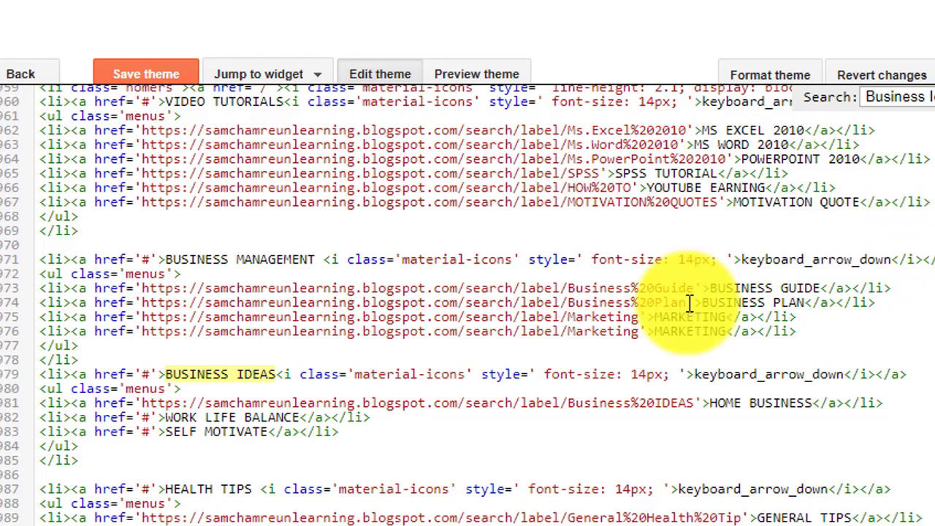
pyautogui.moveTo(638, 332); pyautogui.dragTo(146, 330)
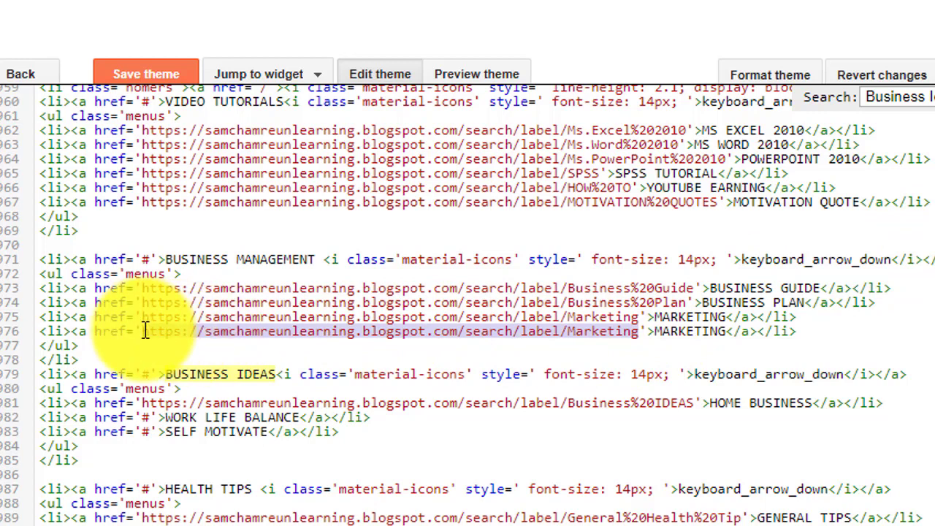
pyautogui.write("#'>MARKETING RESEARCH")
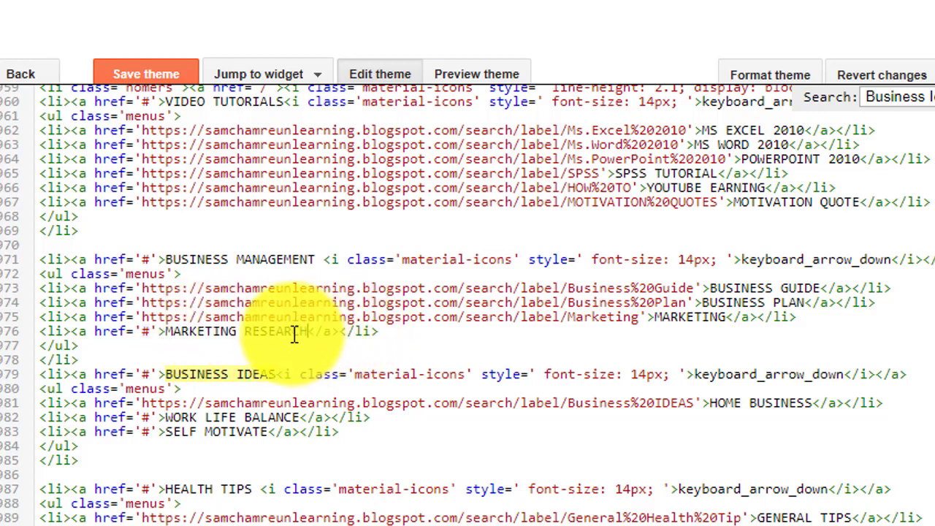
# - Label the new entry MARKETING RESEARCH and save the theme
pyautogui.moveTo(294, 333); pyautogui.dragTo(171, 332)
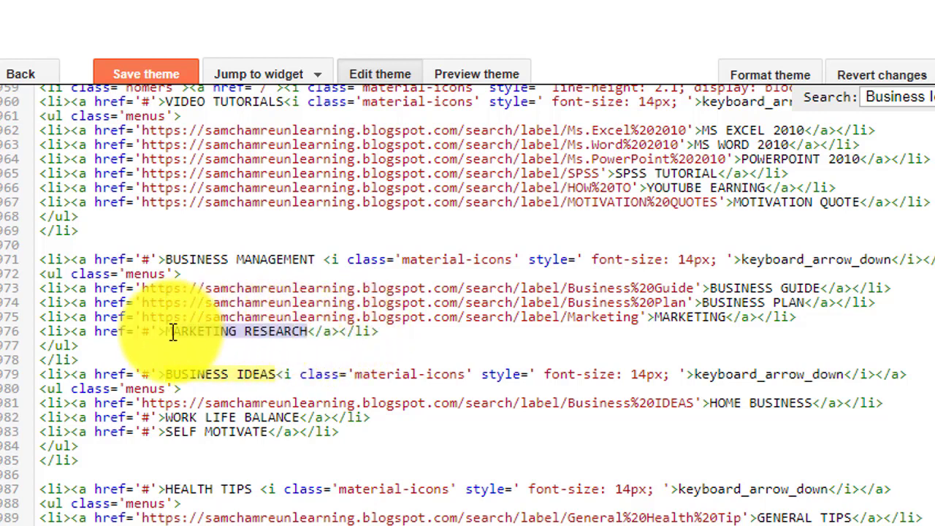
pyautogui.click(266, 333)
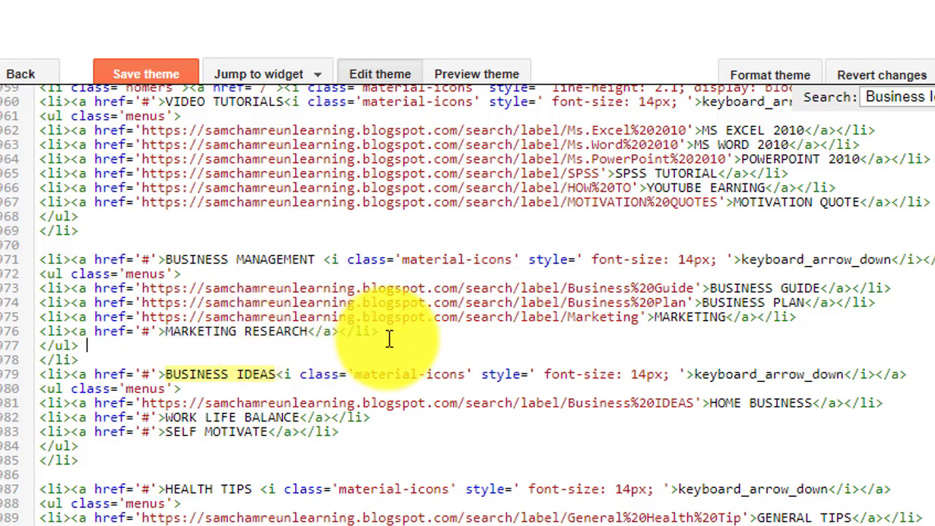
pyautogui.click(153, 74)
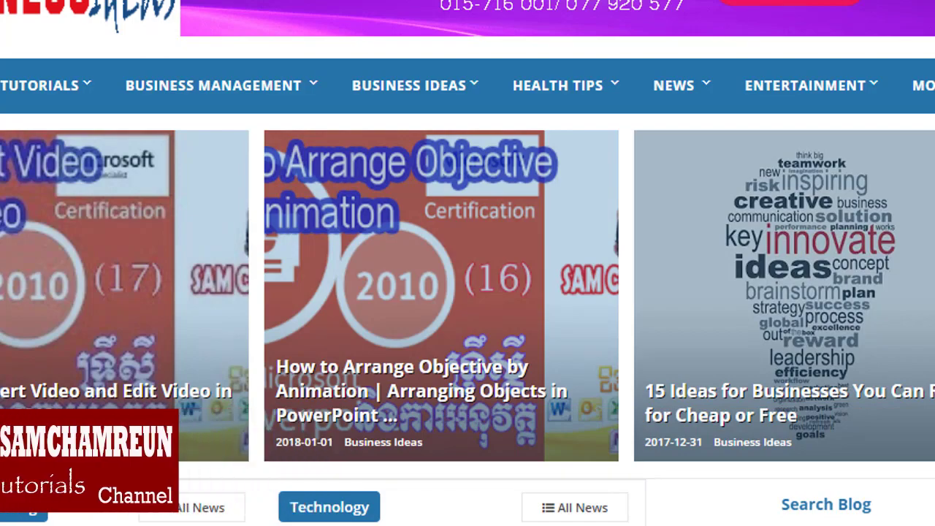
pyautogui.click(35, 35)
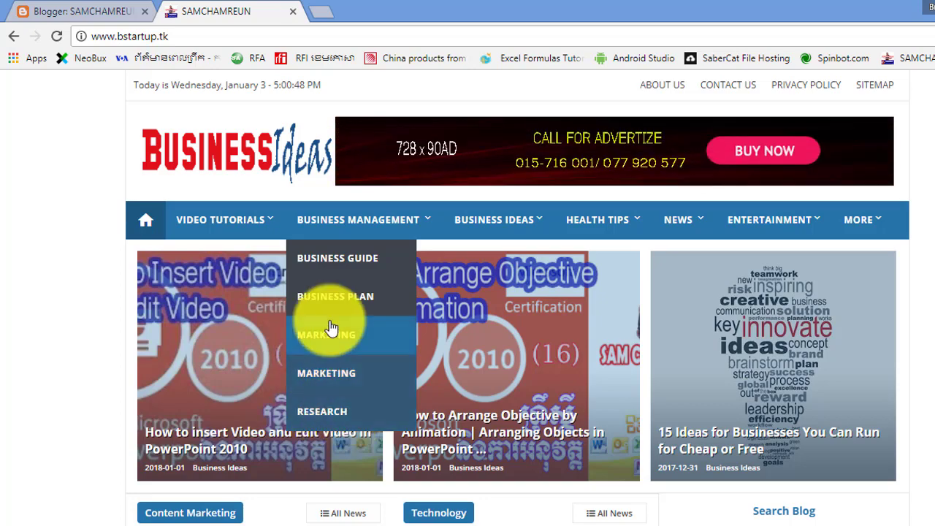
# - Shorten the line 976 menu label from MARKETING RESEARCH to MKT RESEARCH and save the theme
pyautogui.click(73, 13)
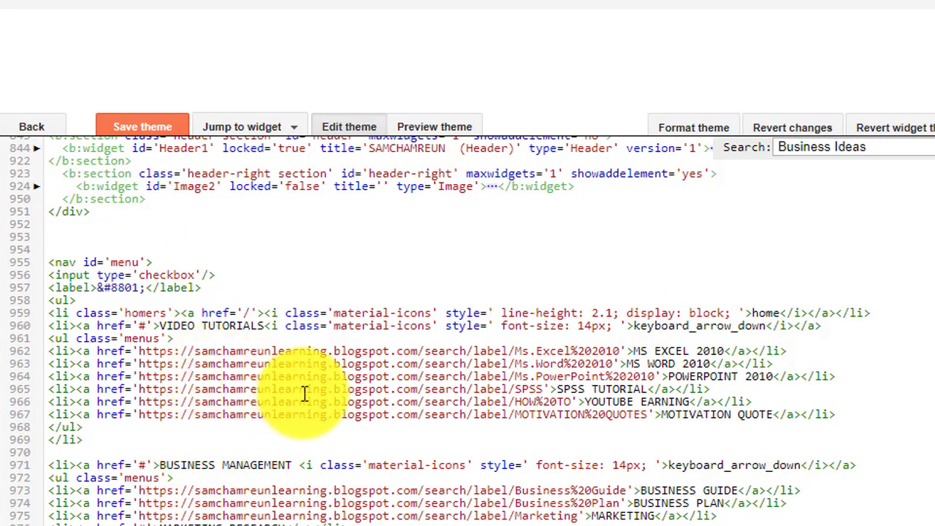
pyautogui.scroll(-2, 303, 434)
pyautogui.scroll(-2, 229, 417)
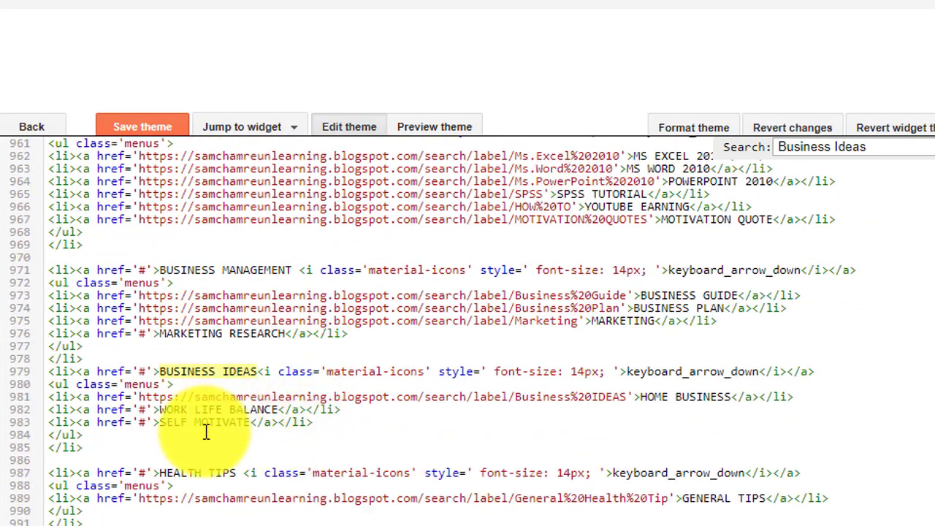
pyautogui.click(212, 372)
pyautogui.scroll(-2, 226, 401)
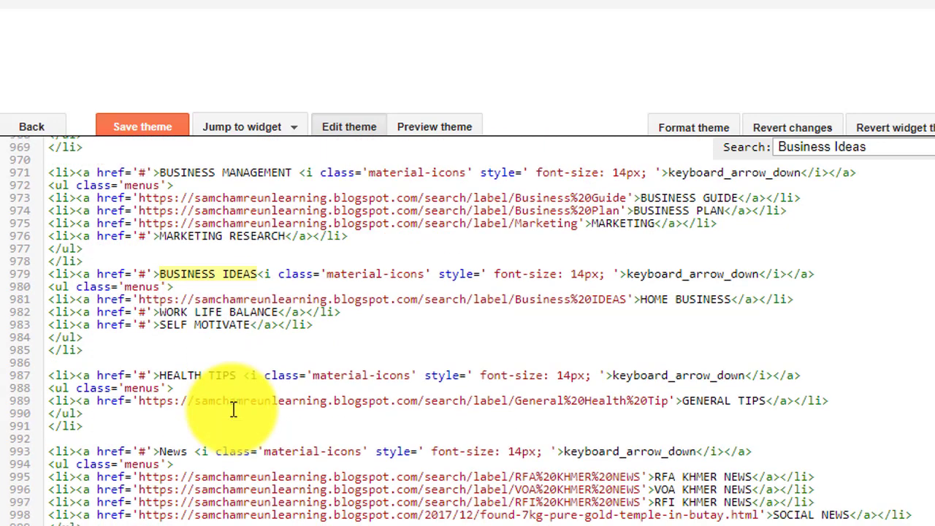
pyautogui.scroll(5, 365, 438)
pyautogui.scroll(4, 402, 453)
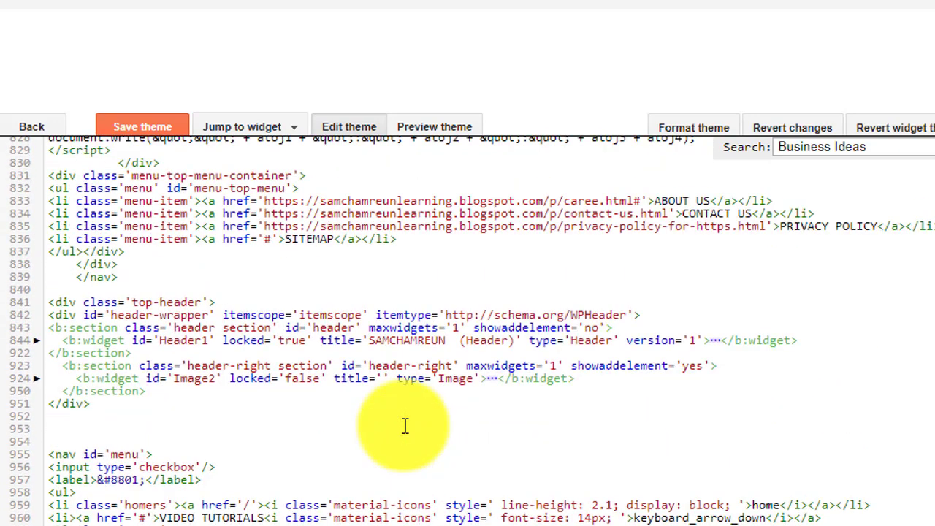
pyautogui.scroll(-4, 404, 426)
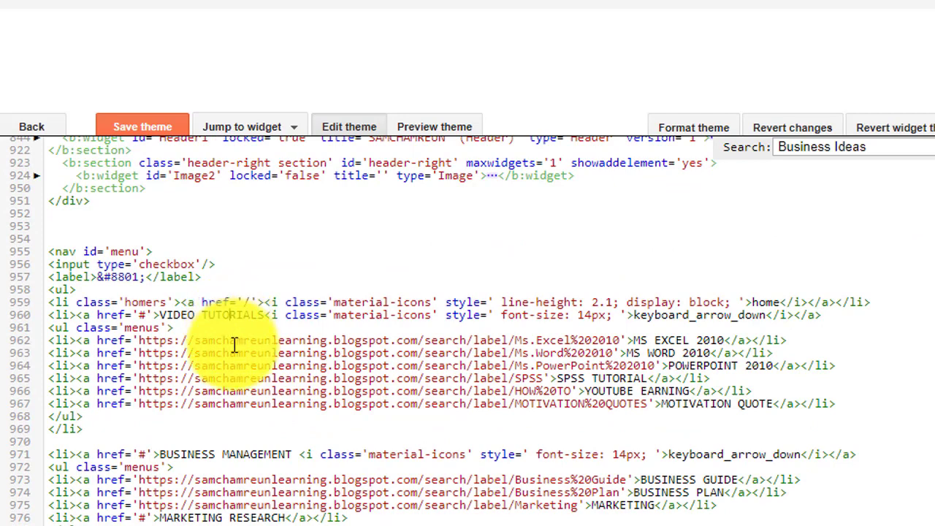
pyautogui.click(241, 455)
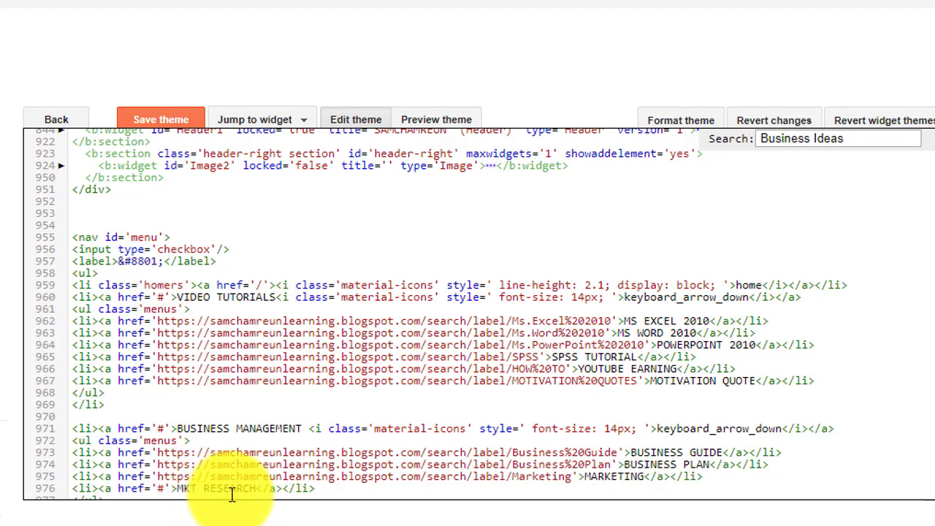
pyautogui.scroll(-3, 346, 482)
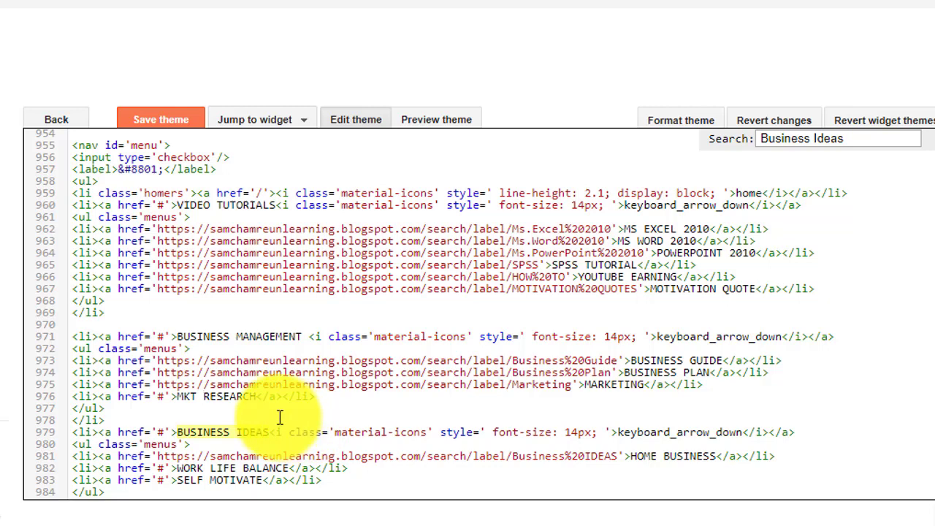
pyautogui.click(179, 126)
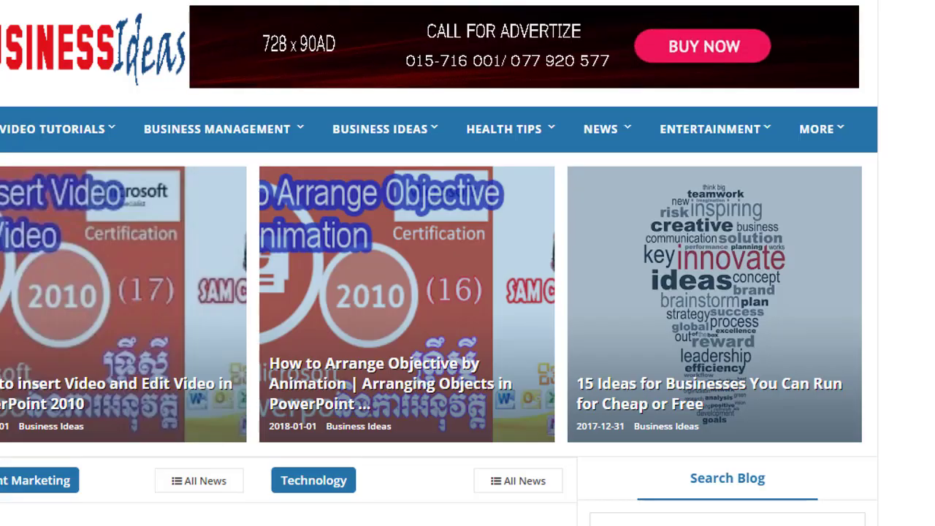
pyautogui.moveTo(222, 129)
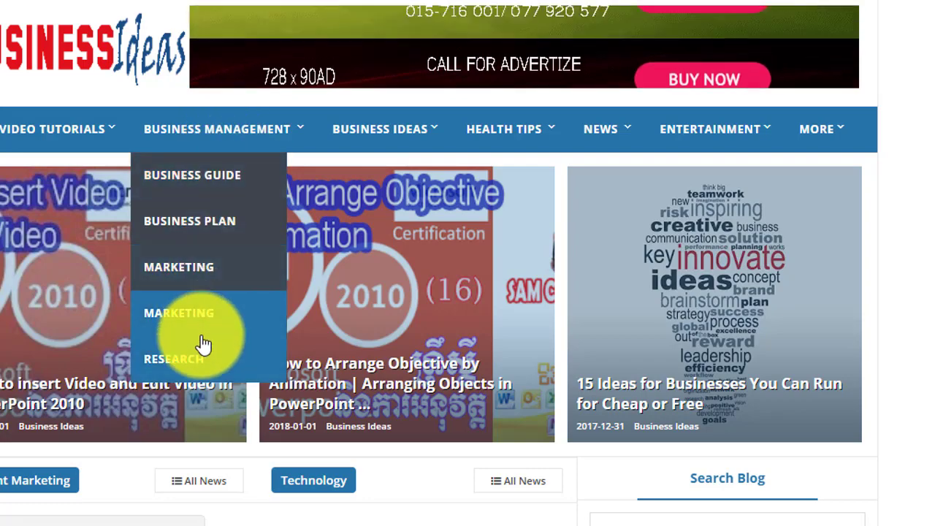
# - Open the MKT RESEARCH item from the live Business Management dropdown
pyautogui.click(202, 363)
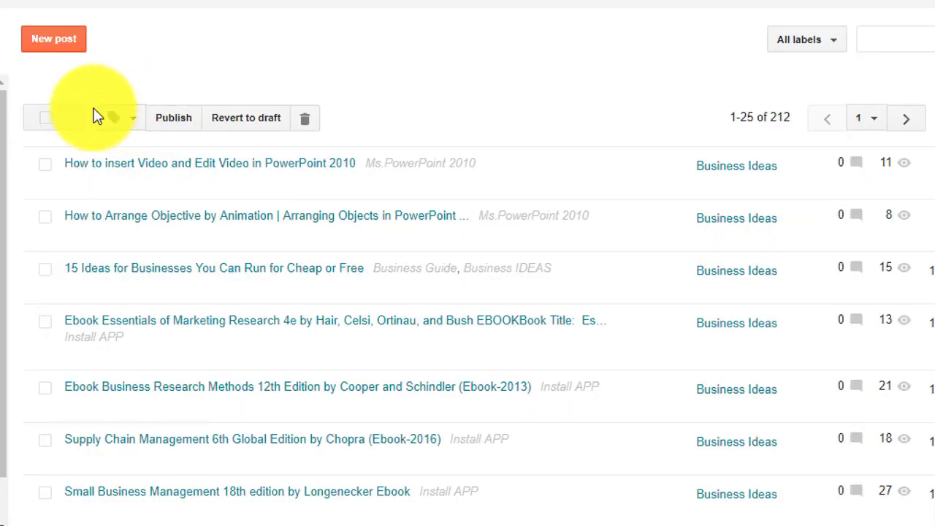
# - Start a new post and choose to upload an image from the computer
pyautogui.click(42, 45)
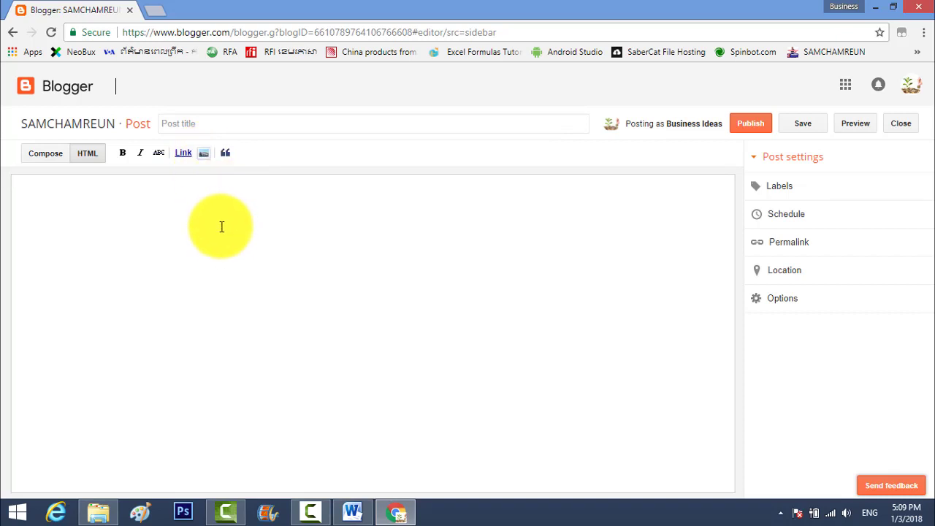
pyautogui.click(205, 153)
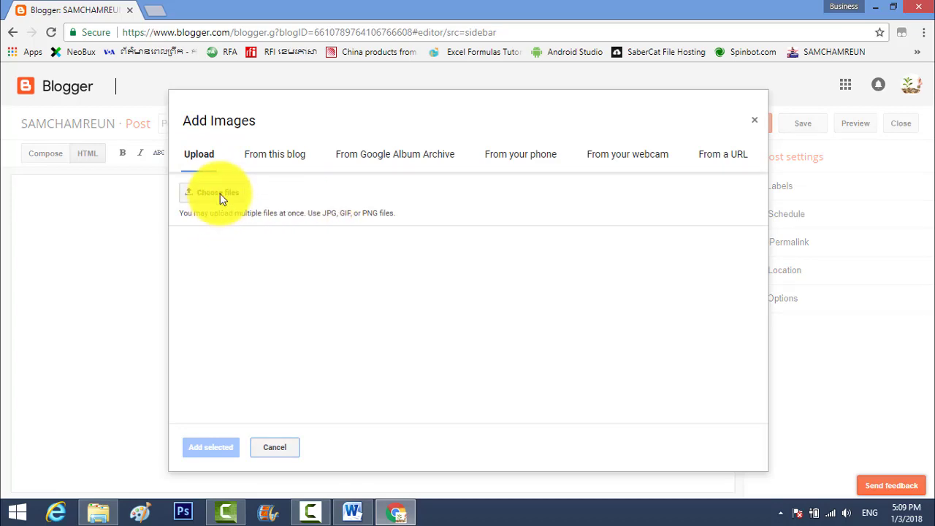
pyautogui.click(222, 196)
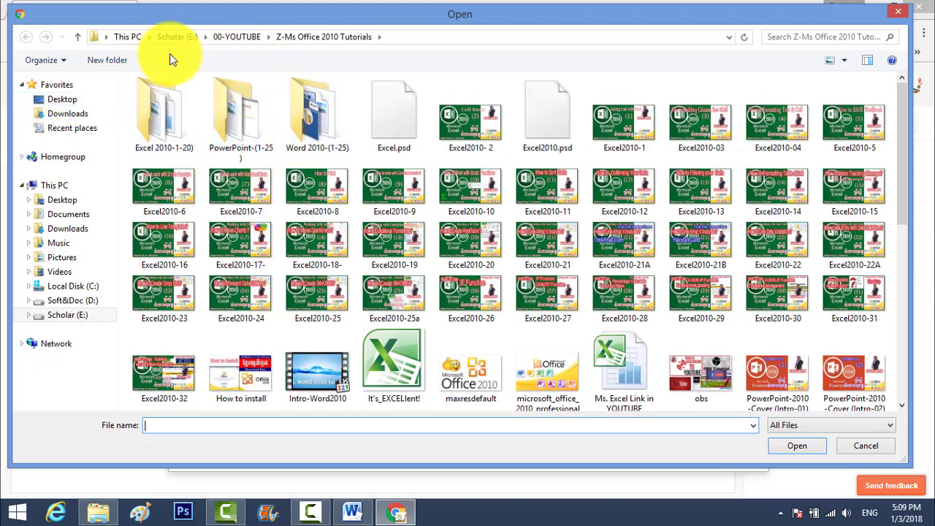
# - Browse to the EBook Photo folder on the Desktop
pyautogui.click(238, 38)
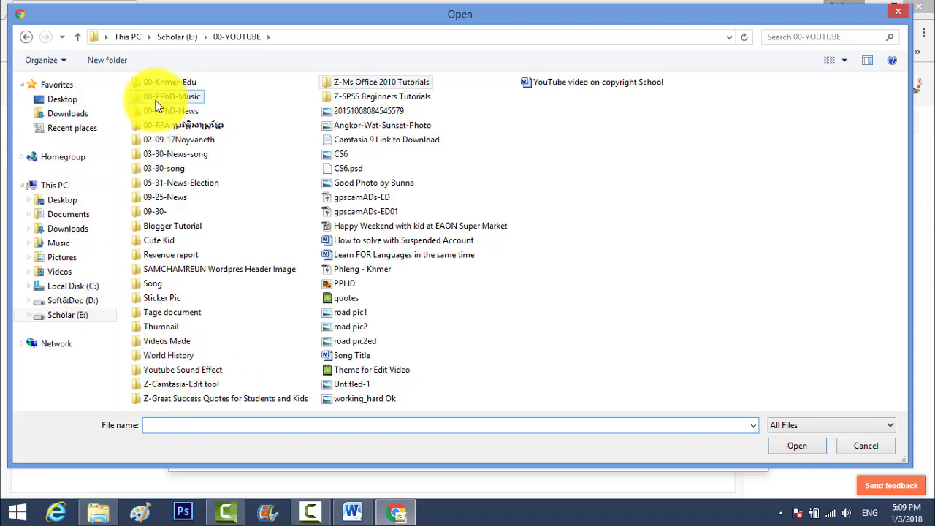
pyautogui.click(62, 99)
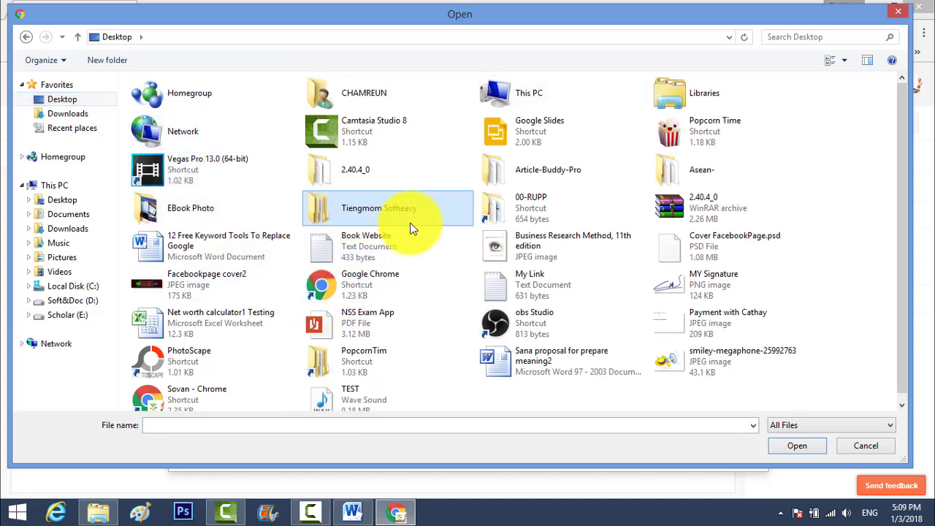
pyautogui.click(513, 174)
pyautogui.click(187, 207)
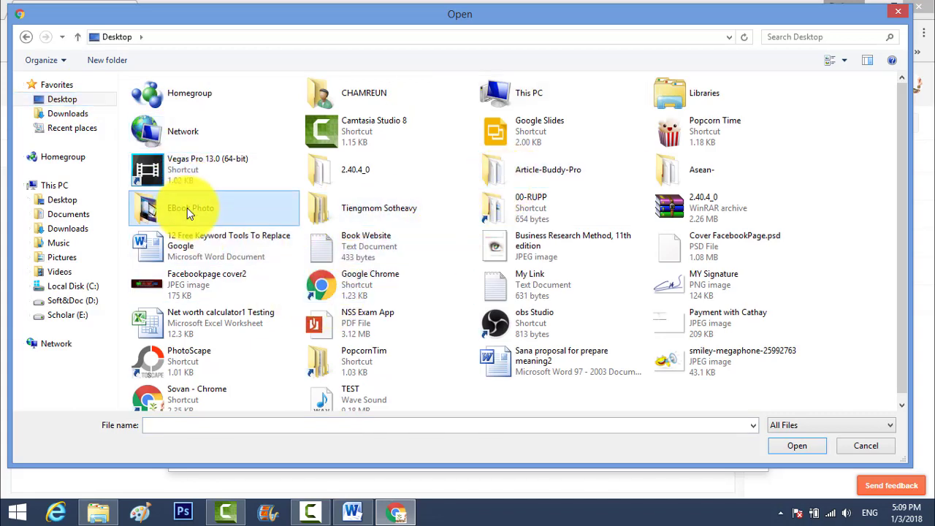
pyautogui.doubleClick(187, 207)
# - Upload the 'Business Research Method, 11th edition' cover and select its thumbnail
pyautogui.click(179, 99)
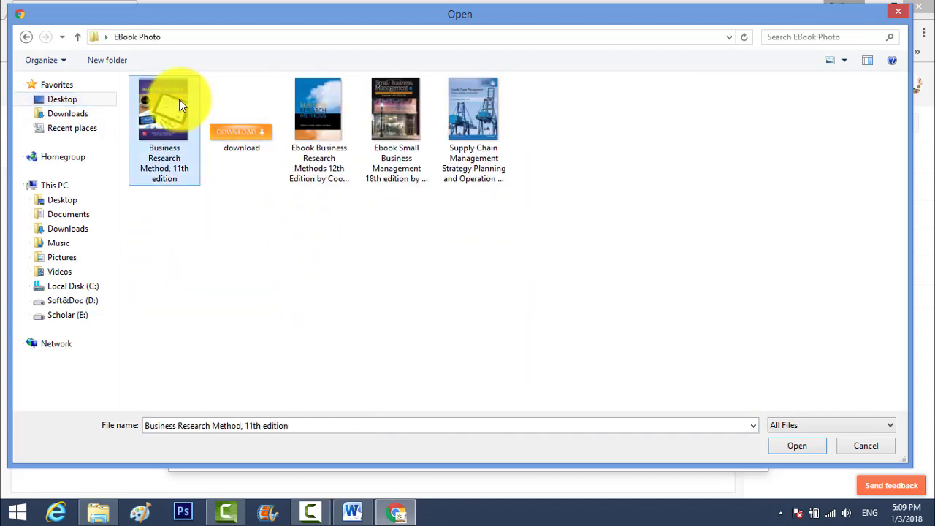
pyautogui.keyDown('ctrl'); pyautogui.click(319, 124); pyautogui.keyUp('ctrl')
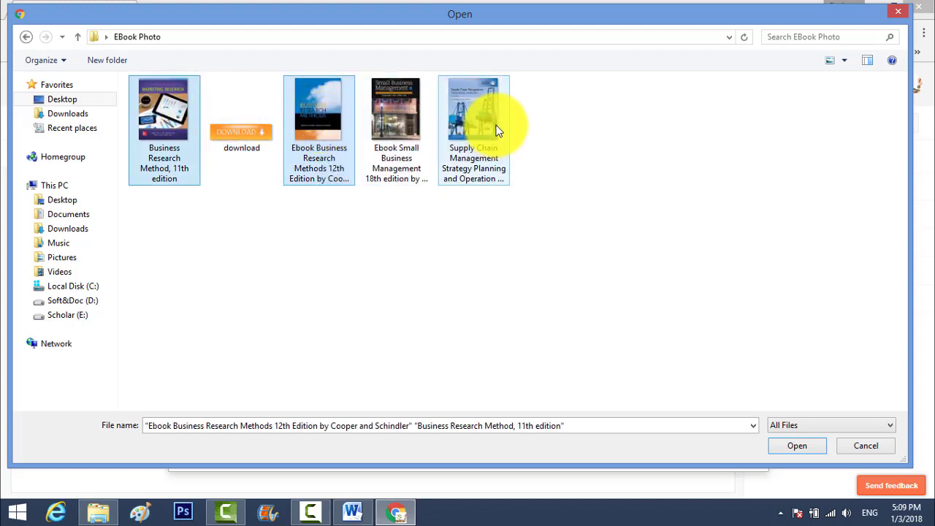
pyautogui.click(176, 126)
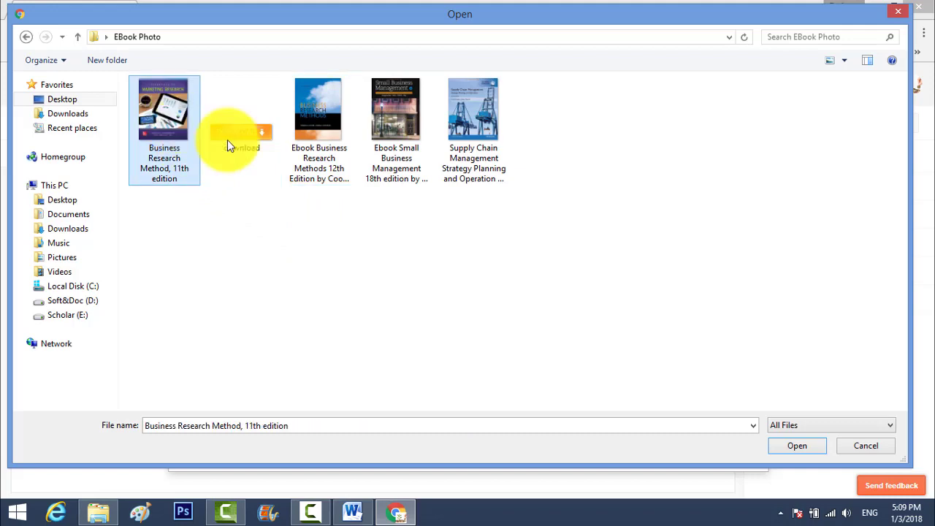
pyautogui.click(804, 447)
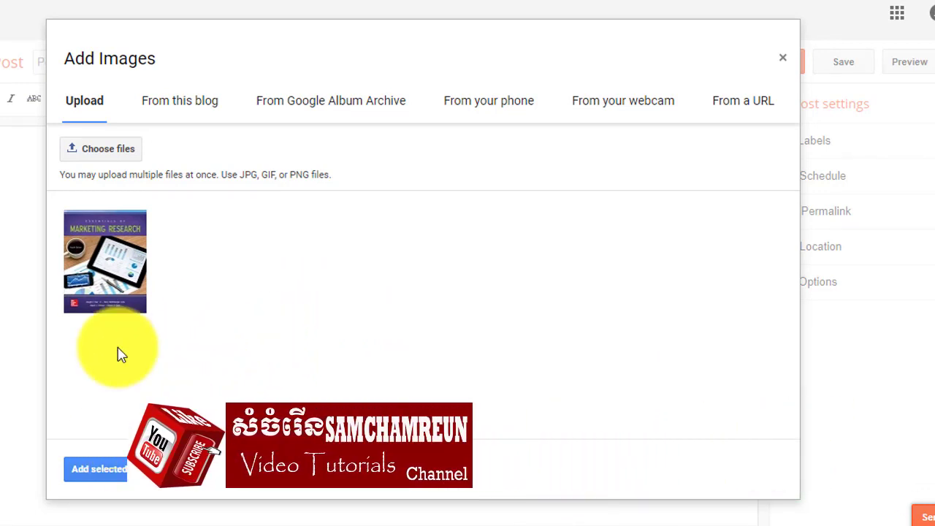
pyautogui.click(118, 270)
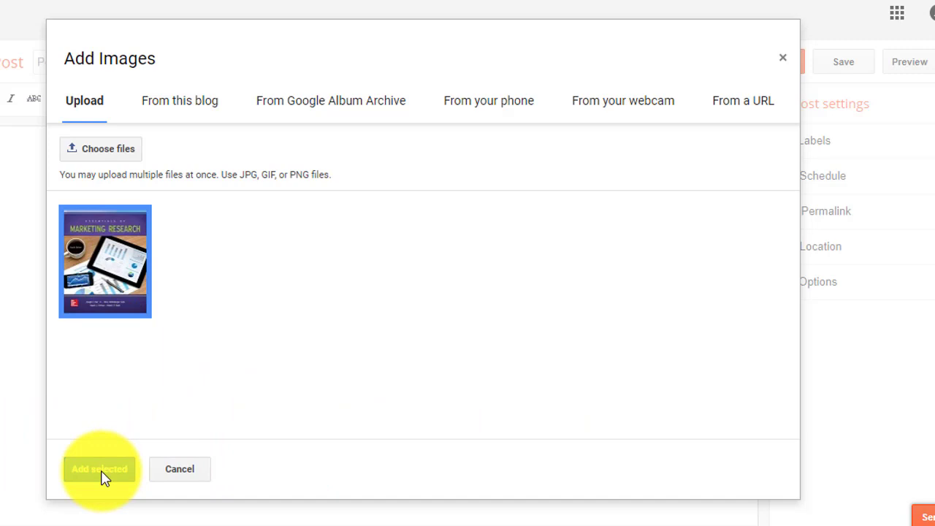
# - Insert the selected cover into the post, centred at Large size
pyautogui.click(100, 469)
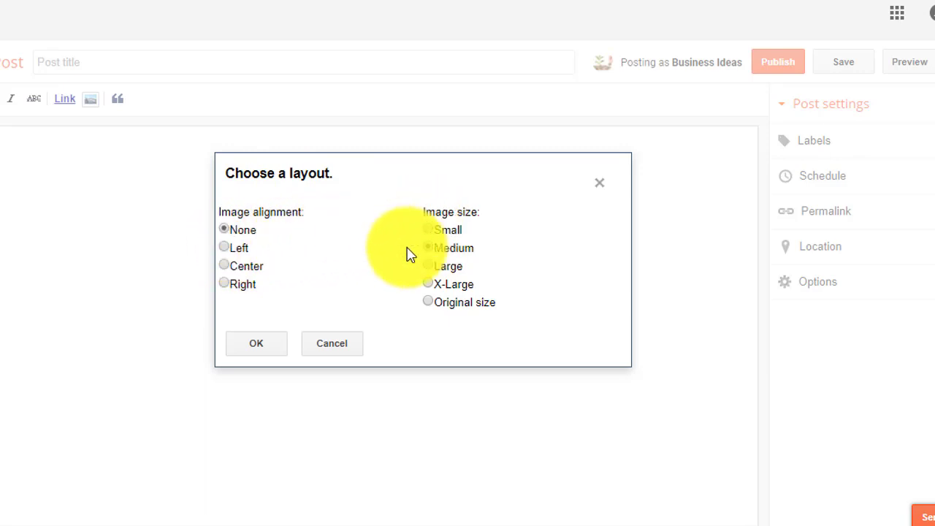
pyautogui.click(228, 269)
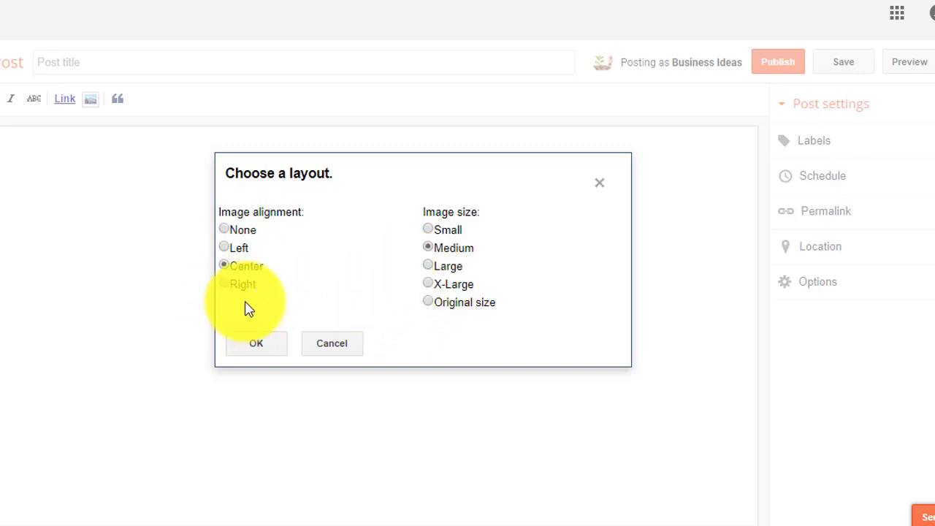
pyautogui.click(430, 267)
pyautogui.click(257, 346)
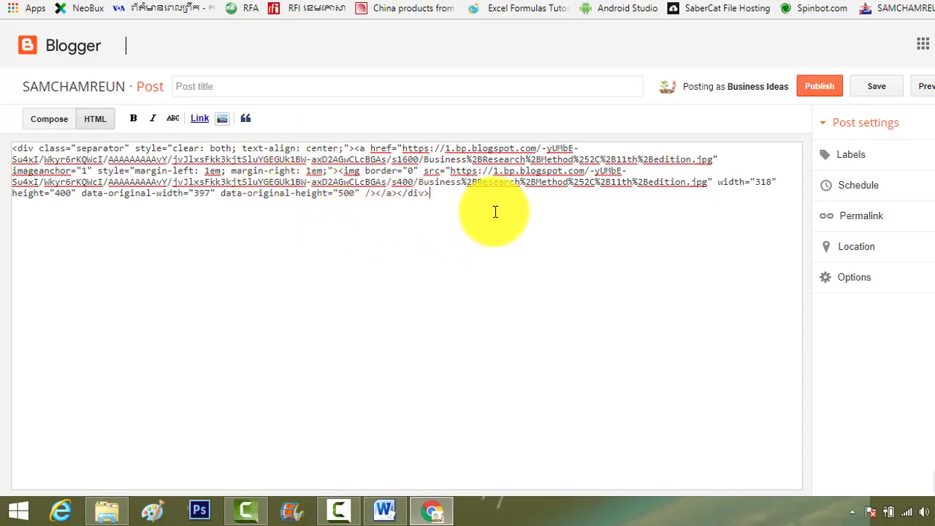
# - Switch to Compose view and add a line above the cover for the title
pyautogui.click(52, 122)
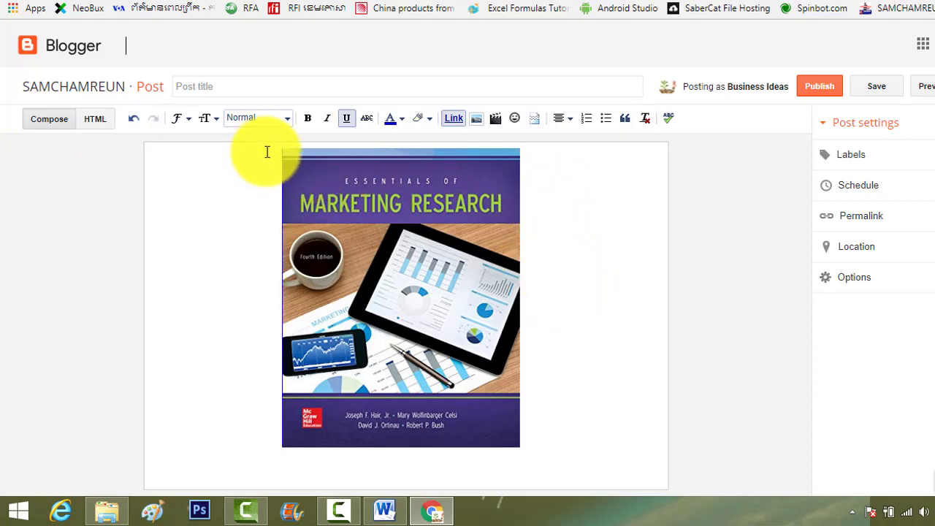
pyautogui.press('Return')
pyautogui.write('Marketing Resear')
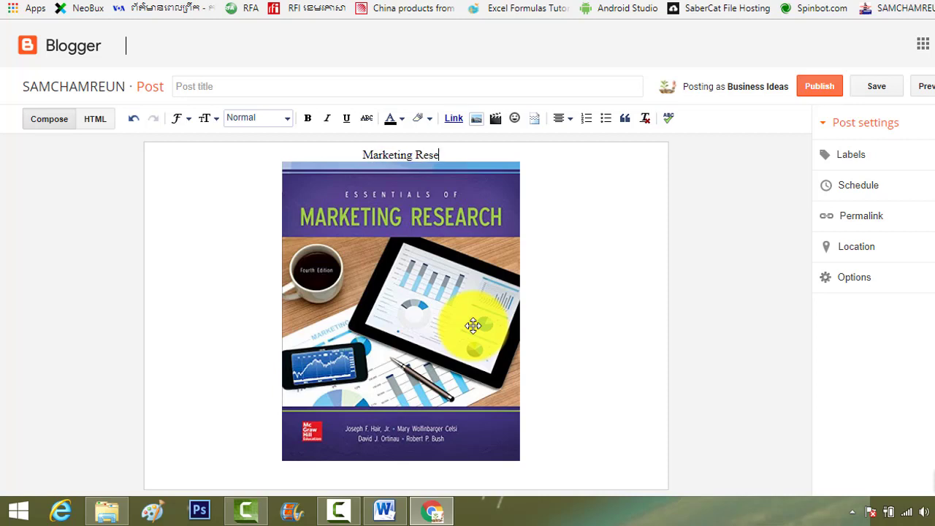
# - Finish the title 'Marketing Research Ebook' and format it as a heading
pyautogui.write('ch')
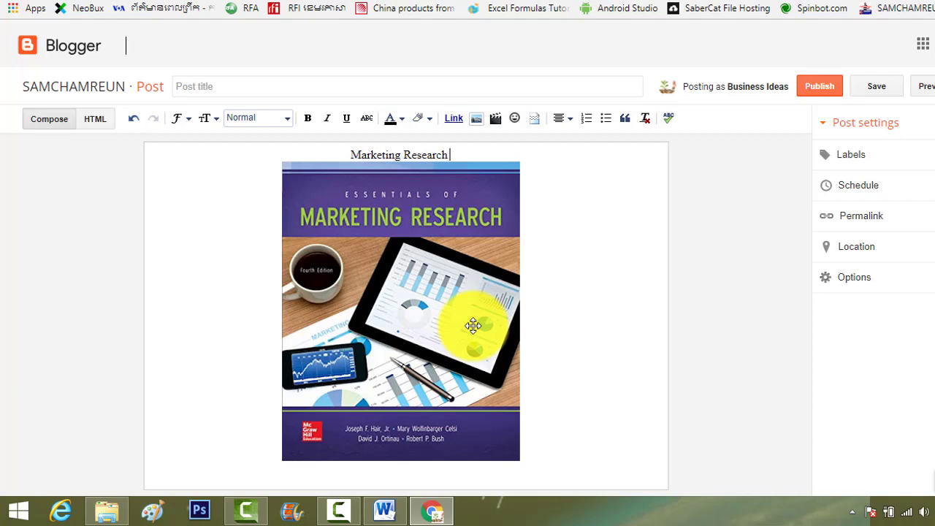
pyautogui.write(' Ebook')
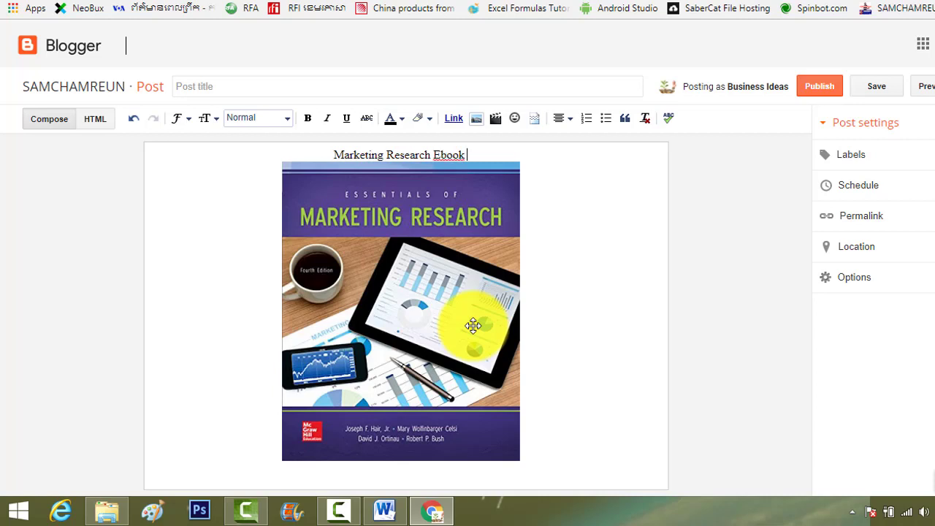
pyautogui.press('Return')
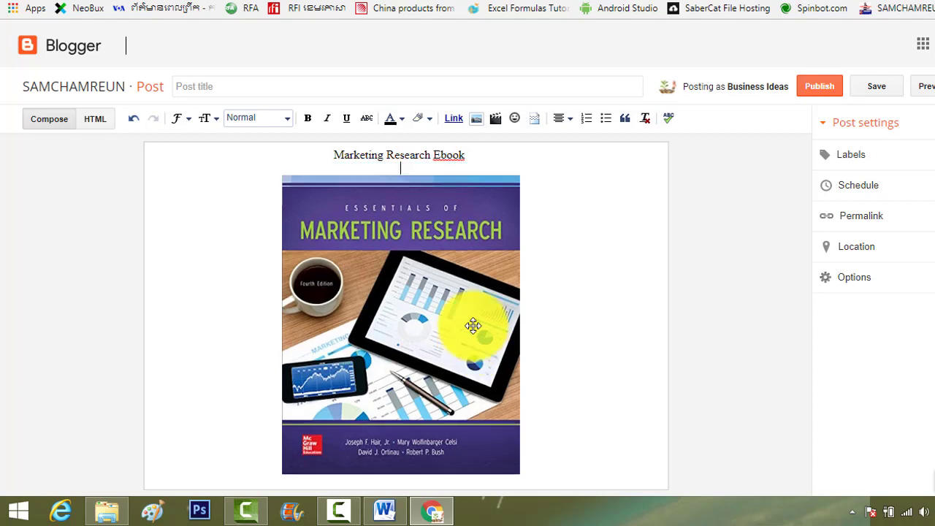
pyautogui.moveTo(473, 157); pyautogui.dragTo(236, 110)
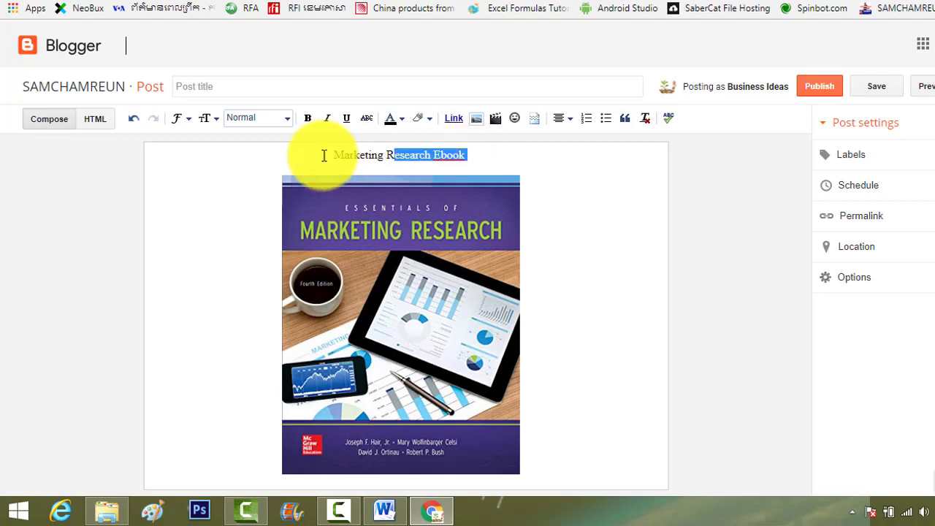
pyautogui.click(282, 119)
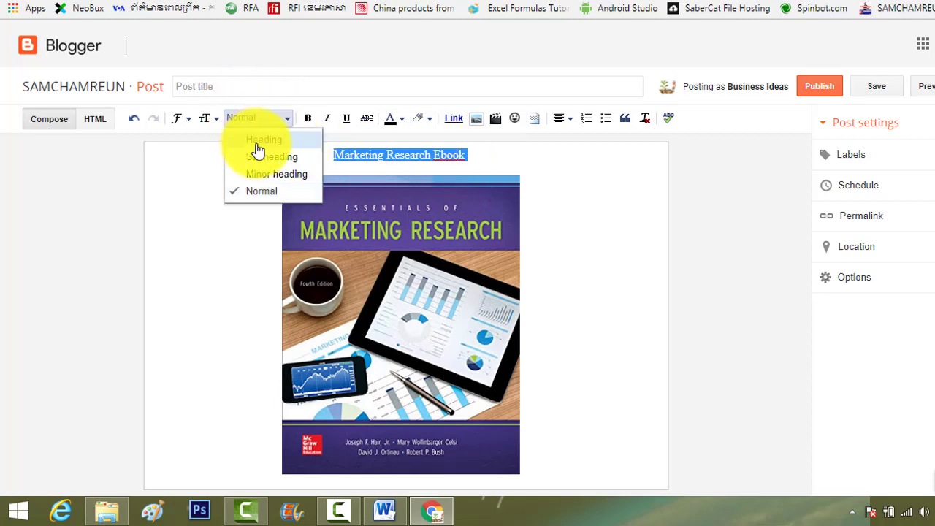
pyautogui.click(263, 139)
pyautogui.click(370, 184)
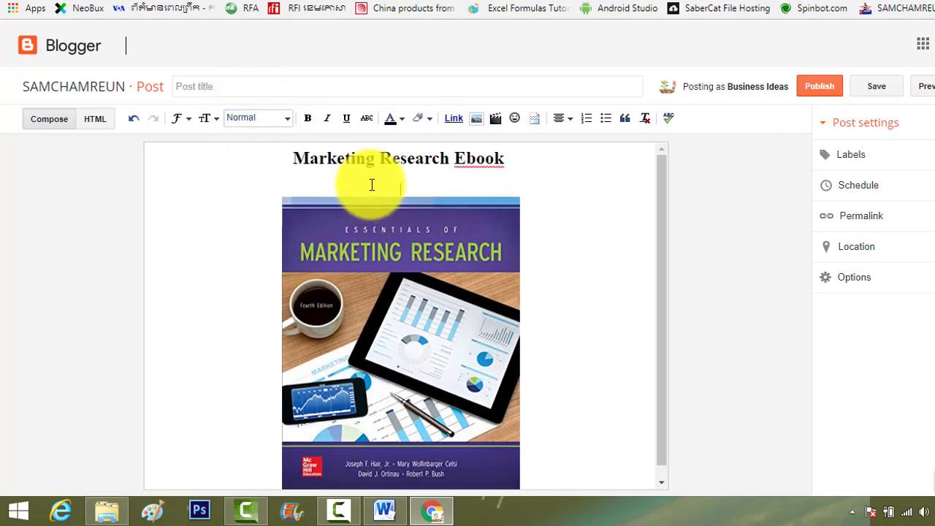
pyautogui.press('BackSpace')
# - Colour the title text dark teal
pyautogui.click(468, 188)
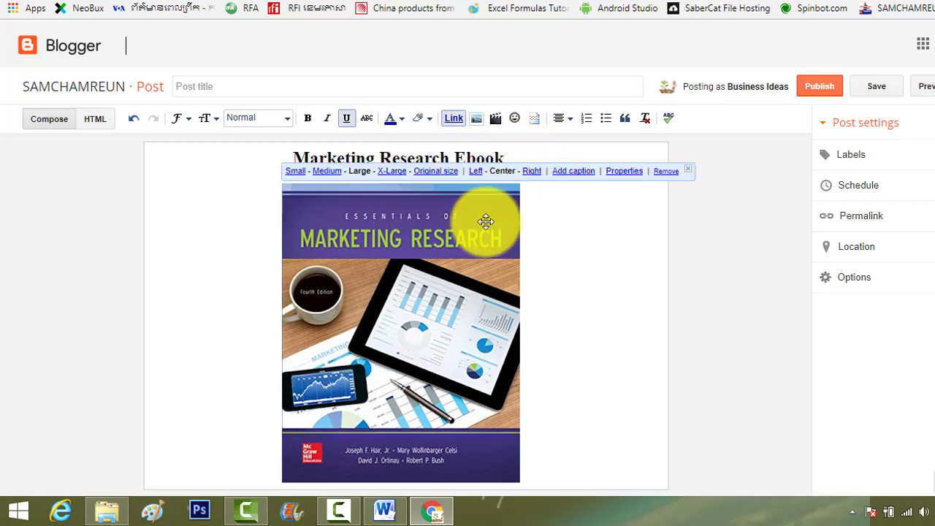
pyautogui.click(548, 209)
pyautogui.moveTo(504, 158); pyautogui.dragTo(250, 153)
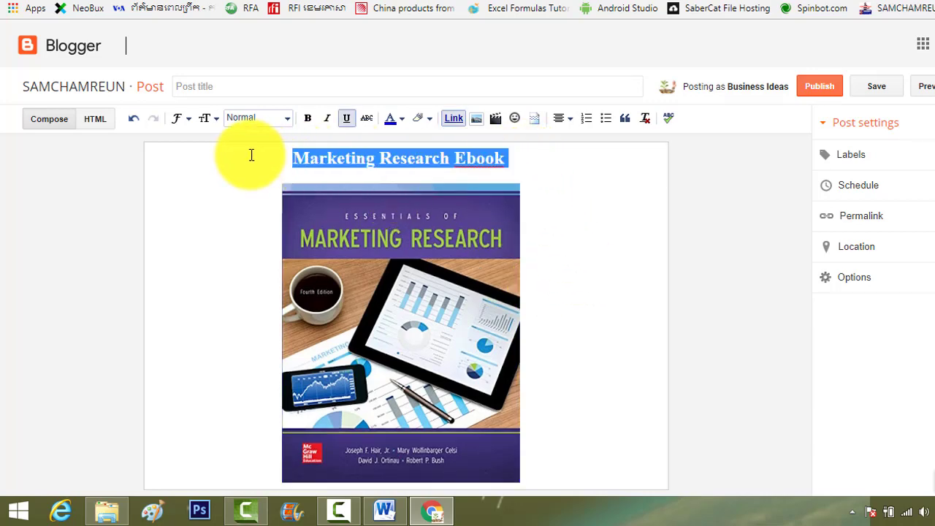
pyautogui.click(402, 117)
pyautogui.click(460, 247)
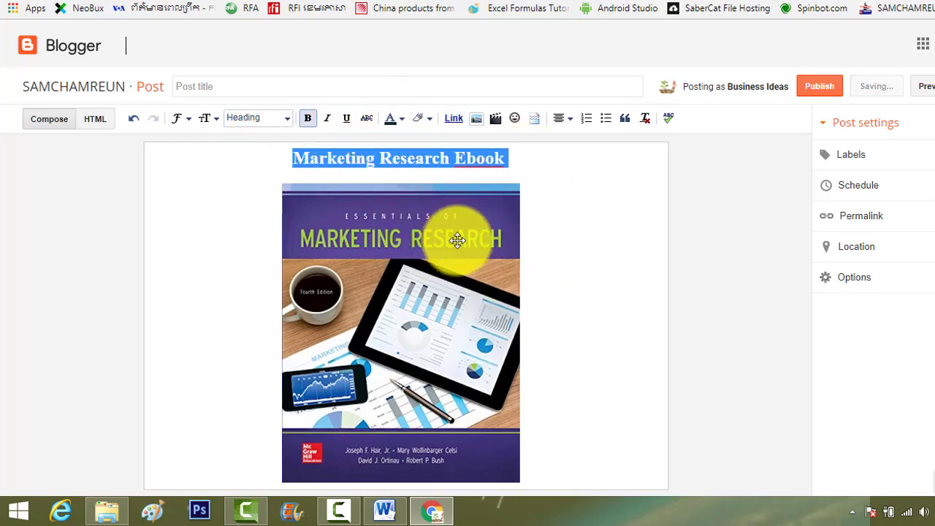
pyautogui.click(584, 169)
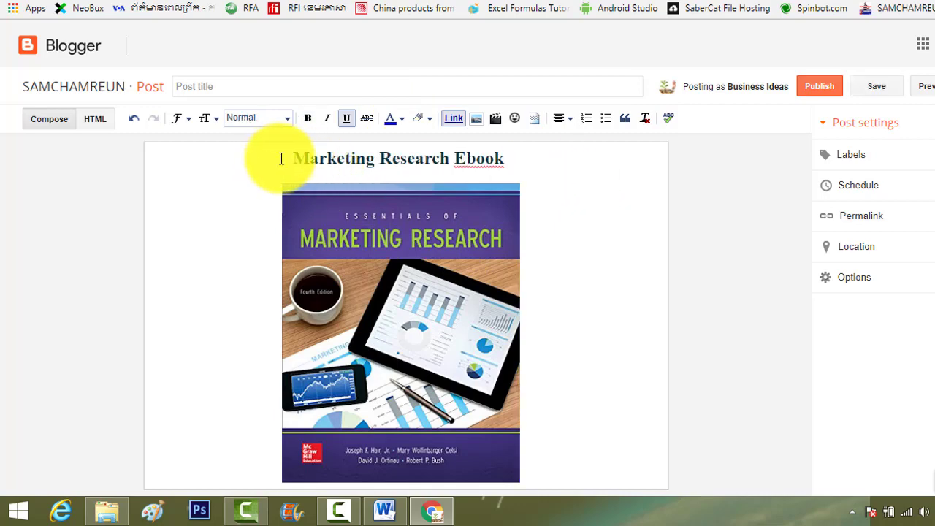
pyautogui.moveTo(280, 159); pyautogui.dragTo(533, 157)
pyautogui.click(402, 119)
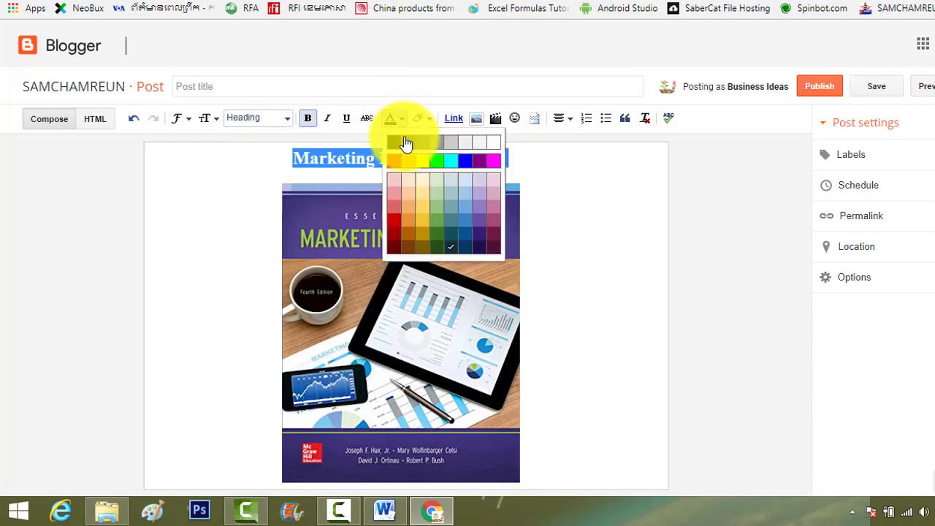
pyautogui.click(466, 253)
pyautogui.click(523, 162)
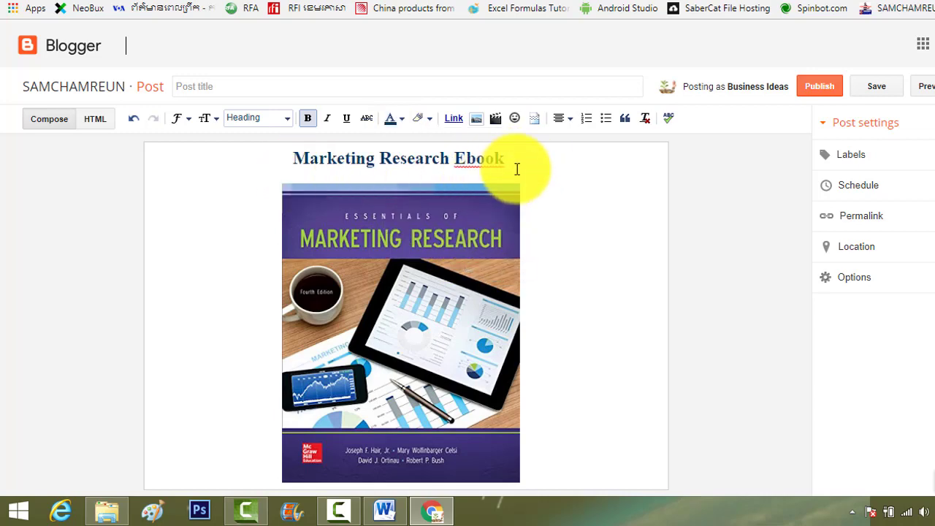
# - Give the heading a light grey text background
pyautogui.moveTo(516, 166); pyautogui.dragTo(278, 157)
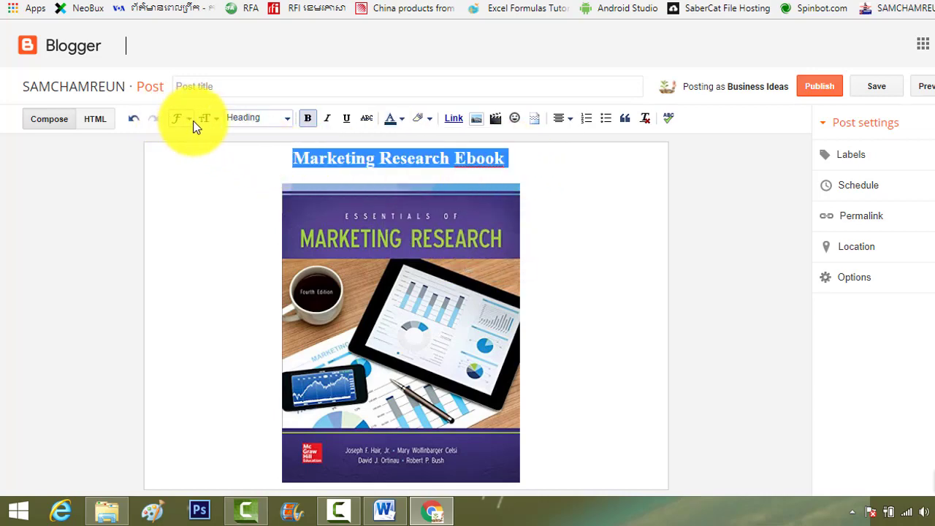
pyautogui.click(425, 119)
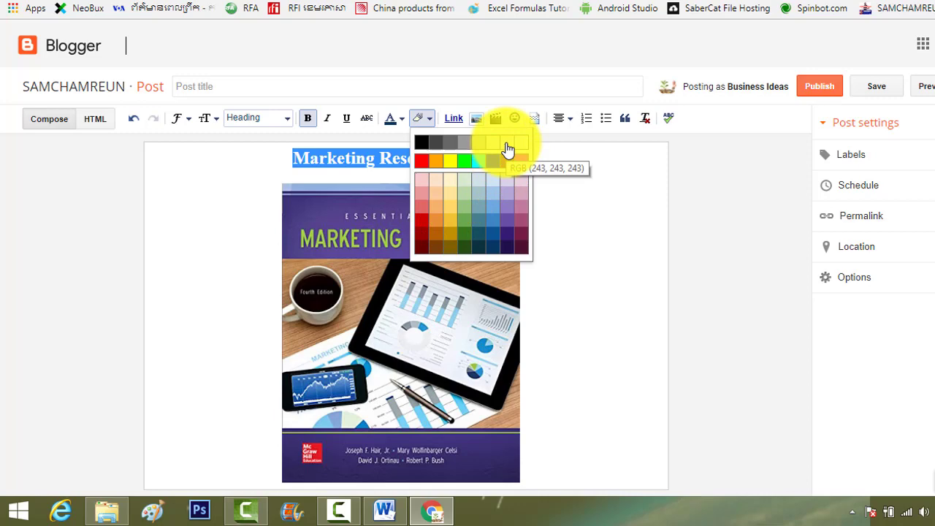
pyautogui.click(479, 142)
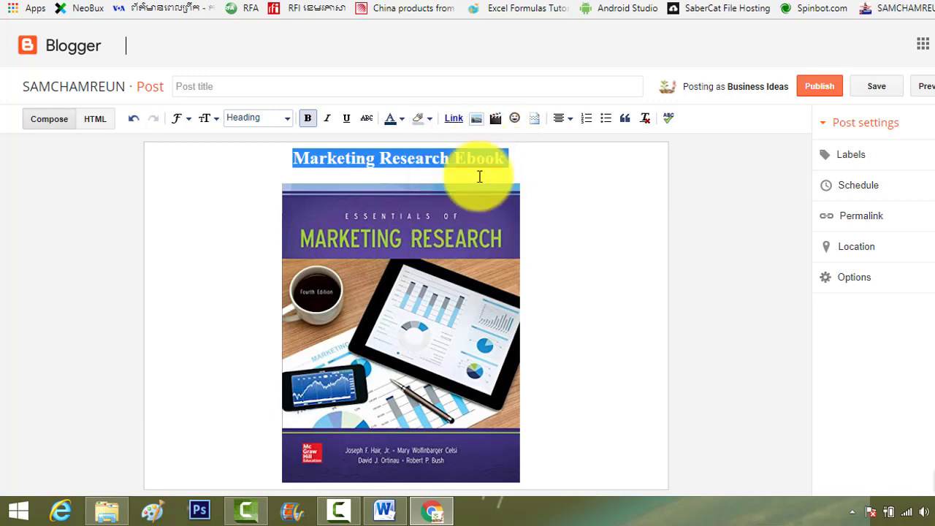
pyautogui.click(541, 169)
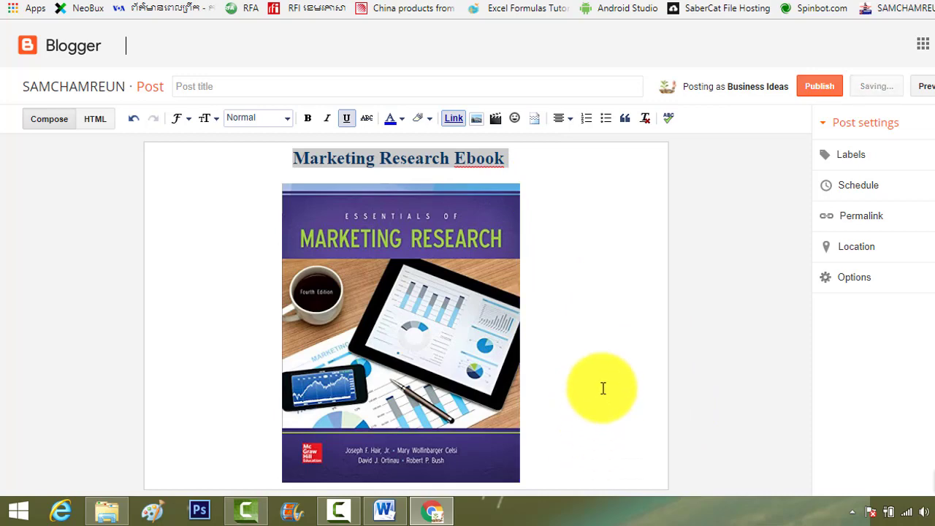
# - Add a new empty line below the book cover image and align it left
pyautogui.press('Return')
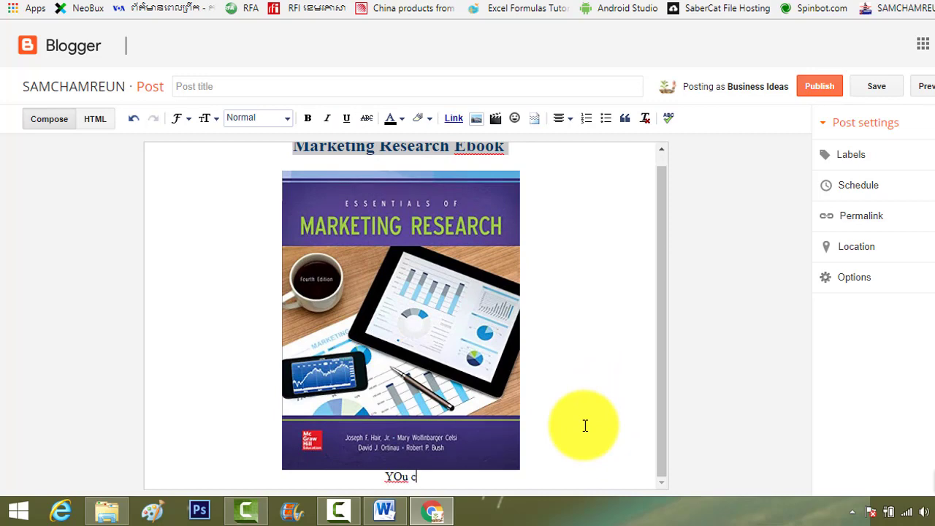
pyautogui.press('BackSpace')
pyautogui.press('Return')
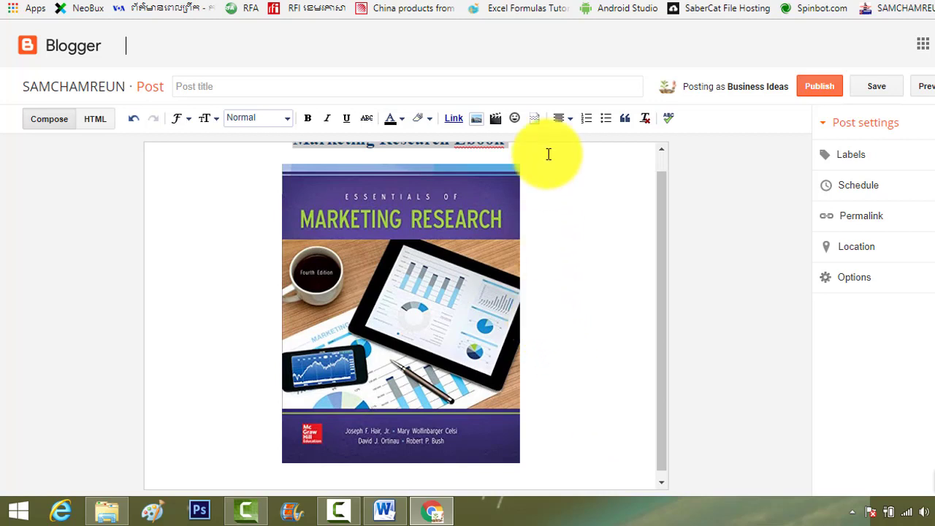
pyautogui.click(561, 119)
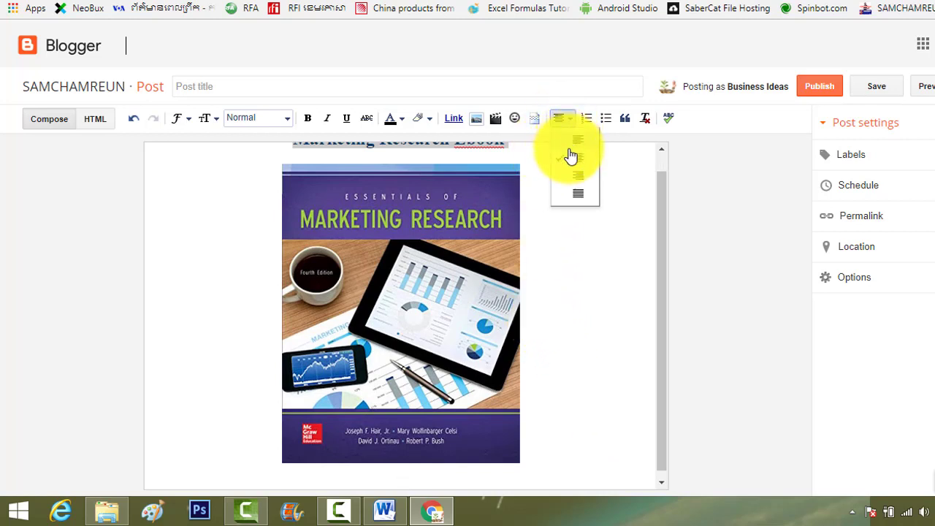
pyautogui.click(574, 142)
pyautogui.write('You can go with this link to download :')
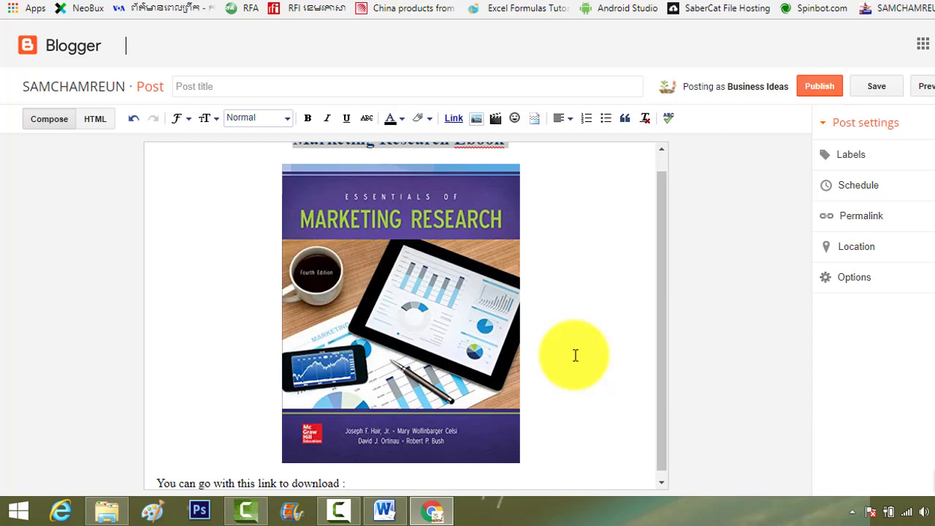
# - Replace the old download sentence so the line reads 'Click here to Download'
pyautogui.scroll(-1, 581, 361)
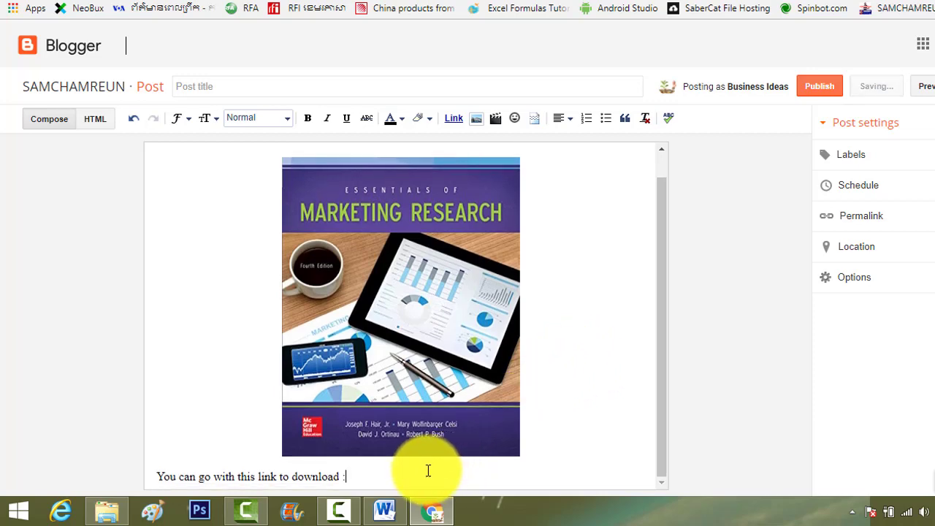
pyautogui.moveTo(290, 476); pyautogui.dragTo(239, 476)
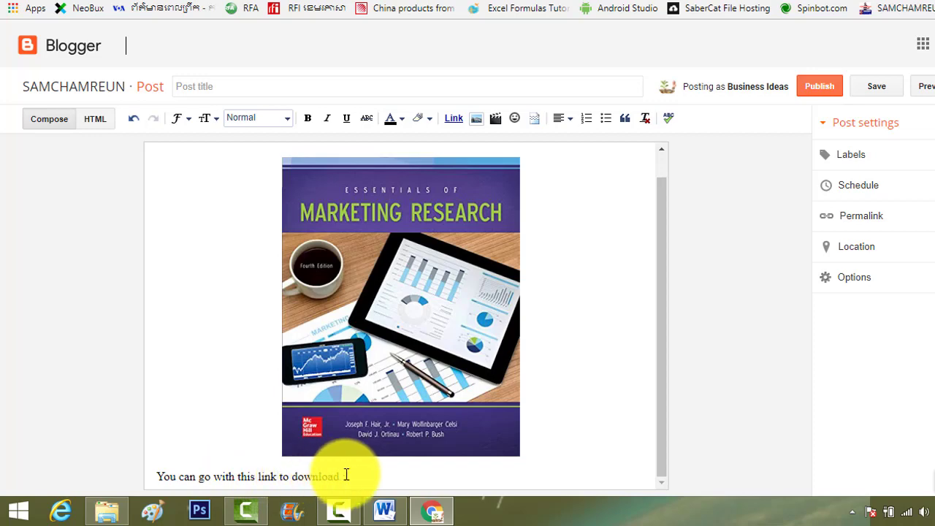
pyautogui.moveTo(347, 476); pyautogui.dragTo(158, 480)
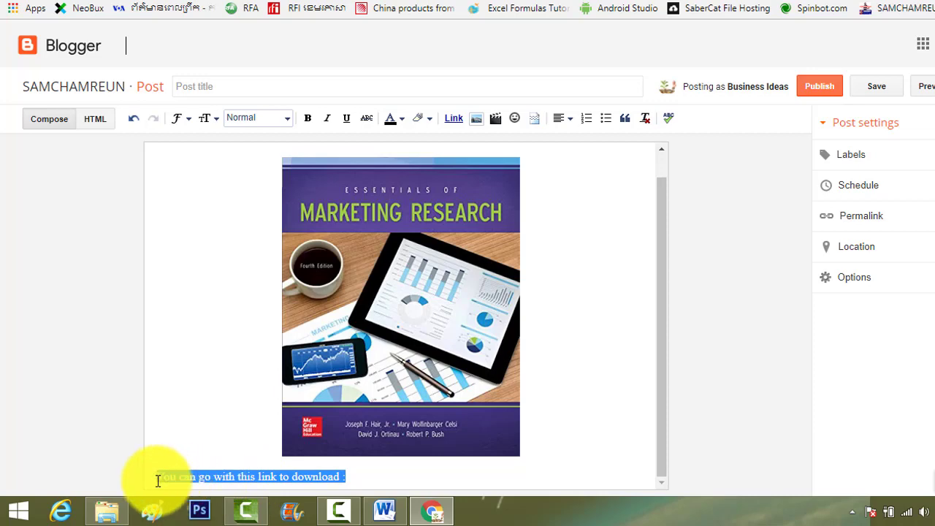
pyautogui.press('Delete')
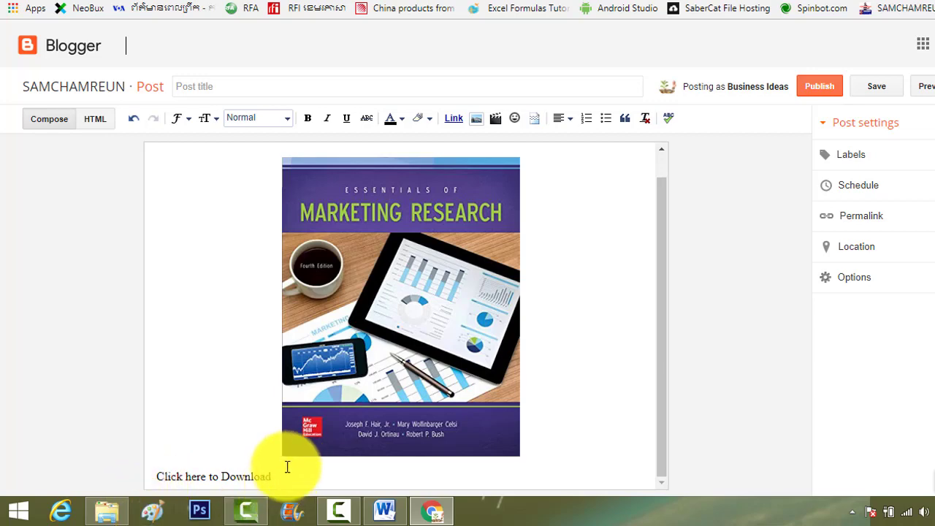
pyautogui.click(270, 477)
pyautogui.moveTo(269, 476); pyautogui.dragTo(221, 476)
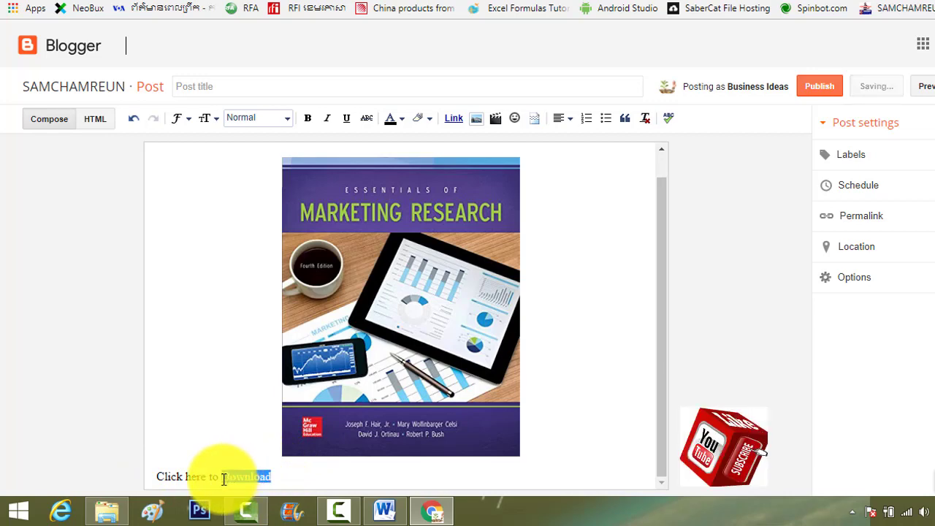
pyautogui.click(272, 479)
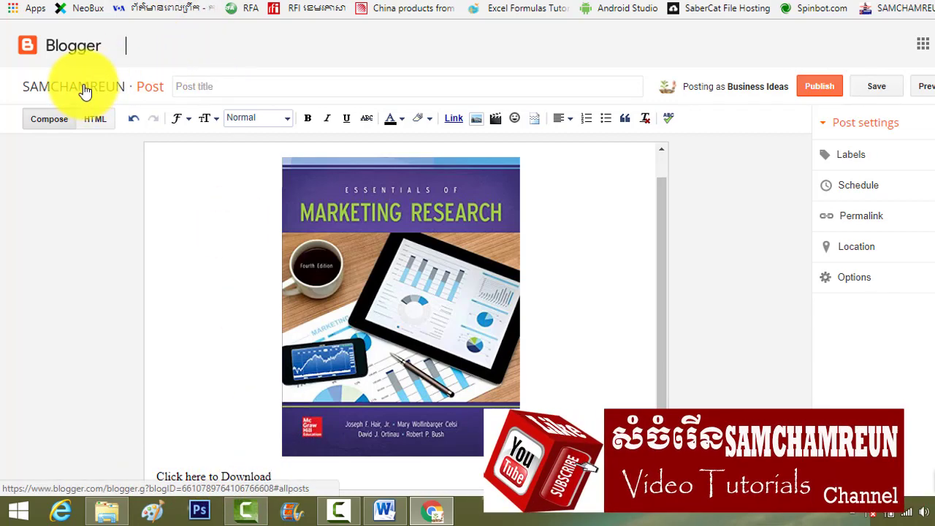
pyautogui.rightClick(904, 9)
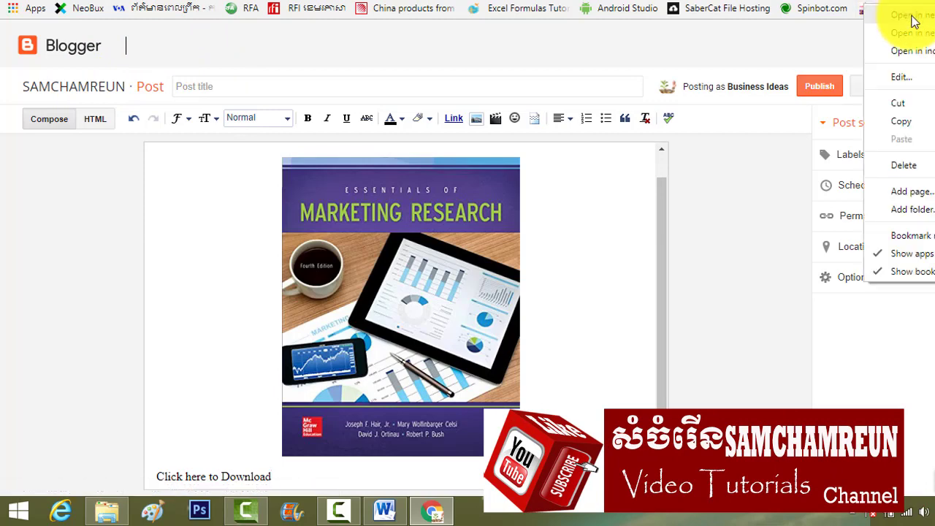
pyautogui.click(912, 22)
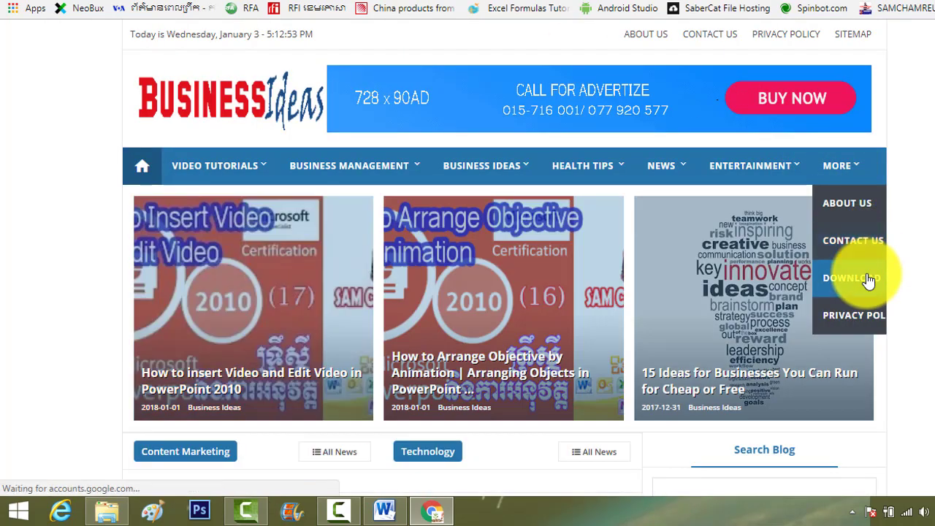
pyautogui.click(846, 270)
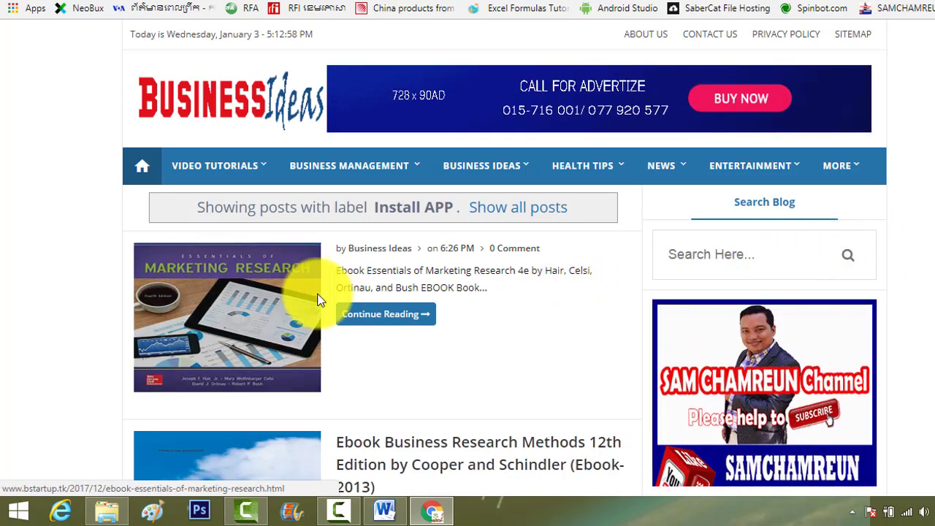
pyautogui.click(384, 316)
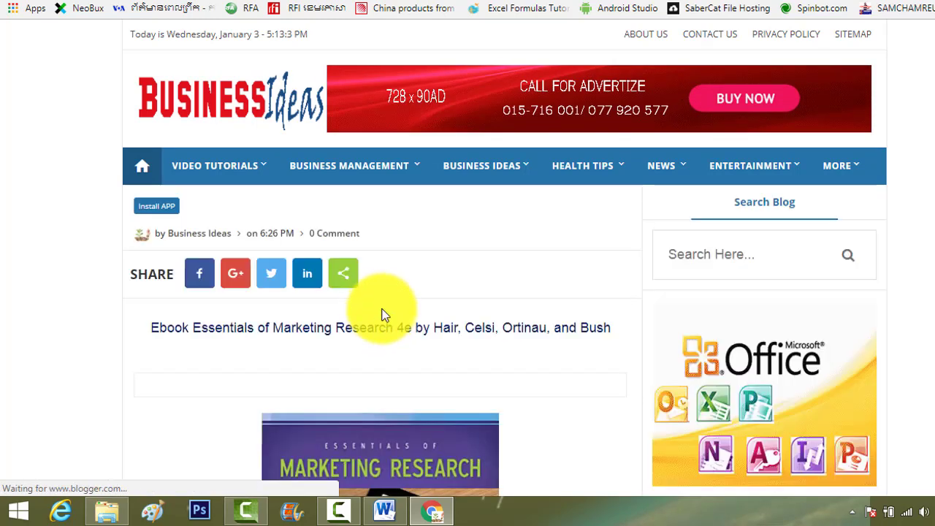
pyautogui.scroll(-5, 384, 300)
pyautogui.scroll(-3, 382, 298)
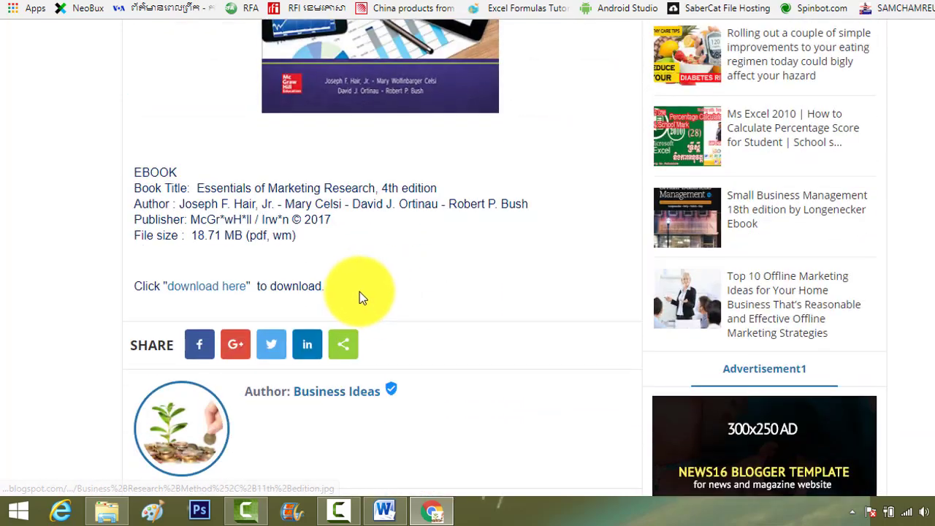
pyautogui.scroll(3, 358, 296)
pyautogui.scroll(3, 356, 294)
pyautogui.scroll(2, 357, 296)
pyautogui.scroll(-3, 246, 286)
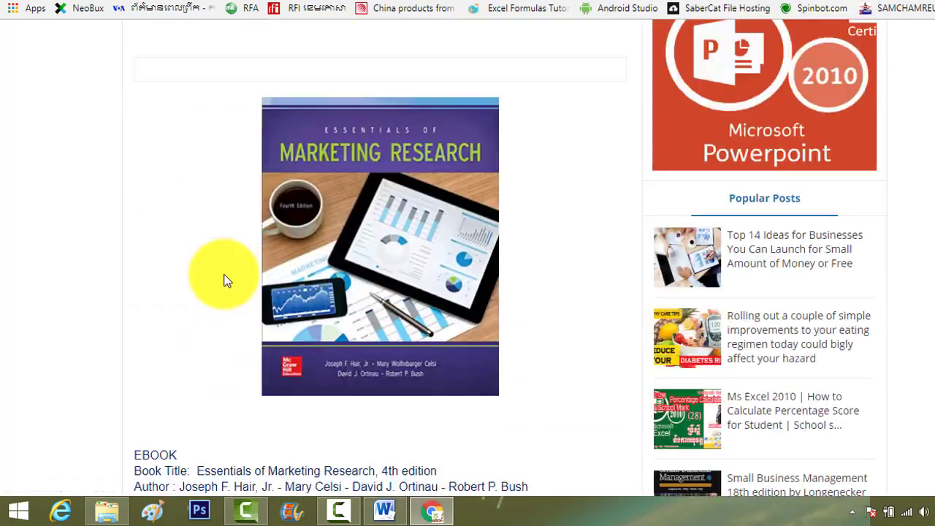
pyautogui.scroll(-4, 226, 277)
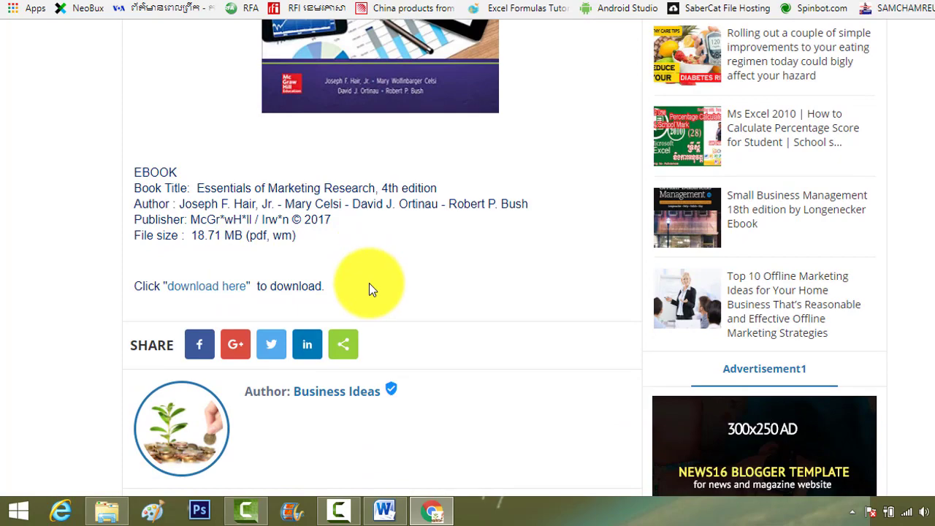
pyautogui.scroll(1, 370, 283)
pyautogui.scroll(2, 370, 282)
pyautogui.scroll(1, 370, 283)
pyautogui.scroll(1, 371, 282)
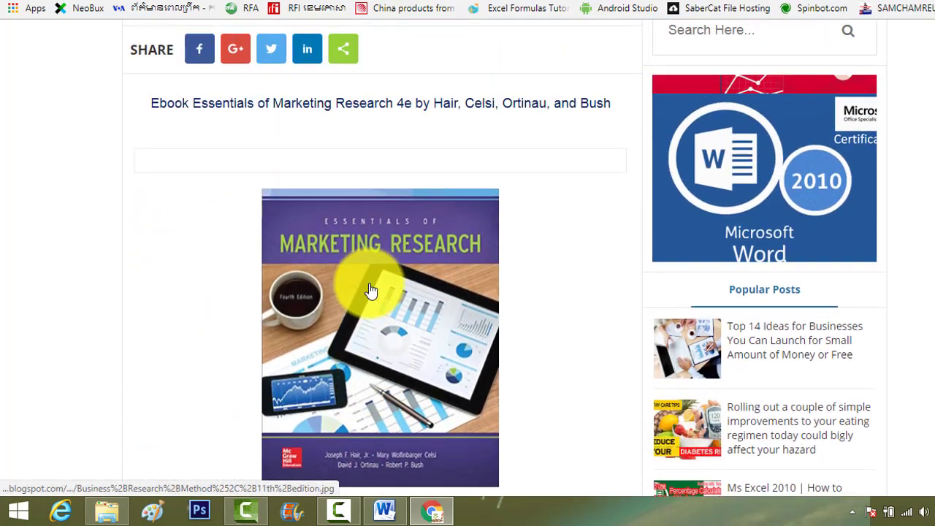
pyautogui.scroll(1, 369, 285)
pyautogui.scroll(2, 369, 289)
pyautogui.scroll(-4, 369, 282)
pyautogui.scroll(-3, 368, 277)
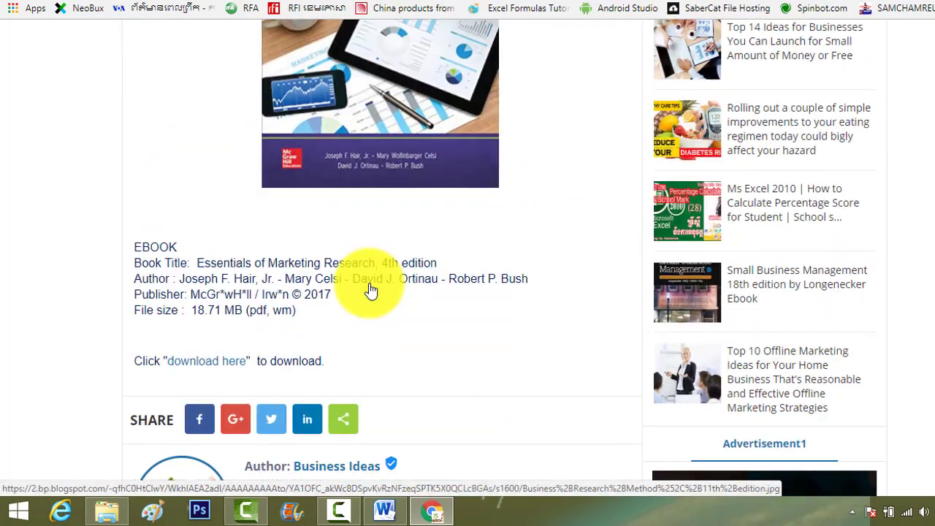
pyautogui.scroll(5, 447, 347)
pyautogui.scroll(2, 444, 343)
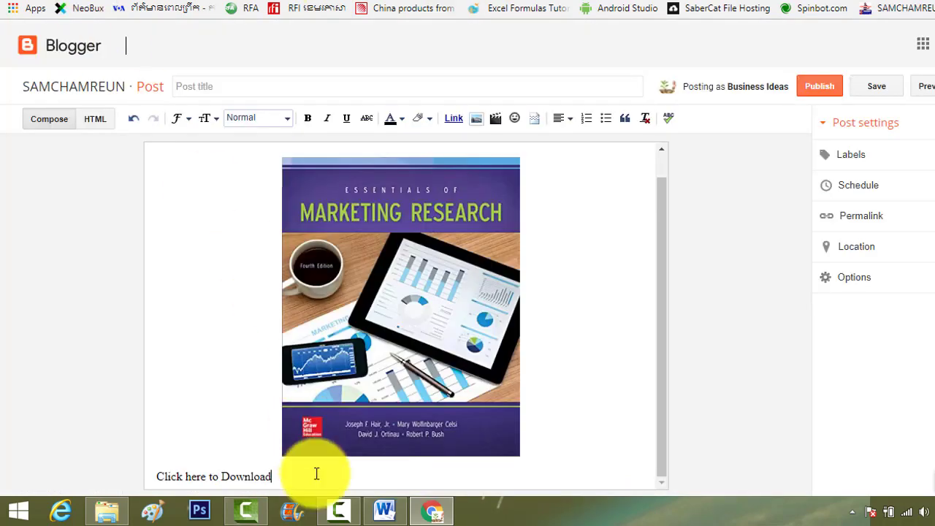
# - Link the word 'Download' to the ebook-essentials-of-marketing-research.html#more post page
pyautogui.moveTo(309, 467); pyautogui.dragTo(219, 475)
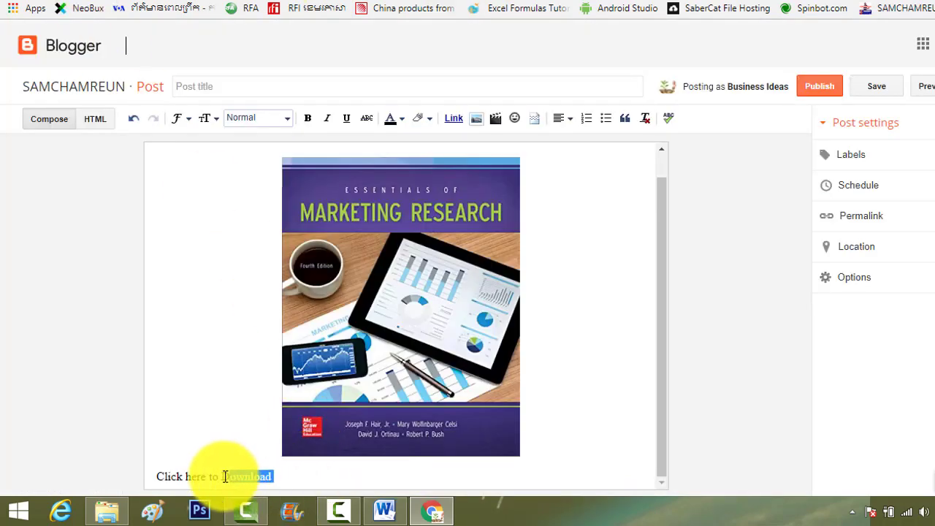
pyautogui.click(453, 117)
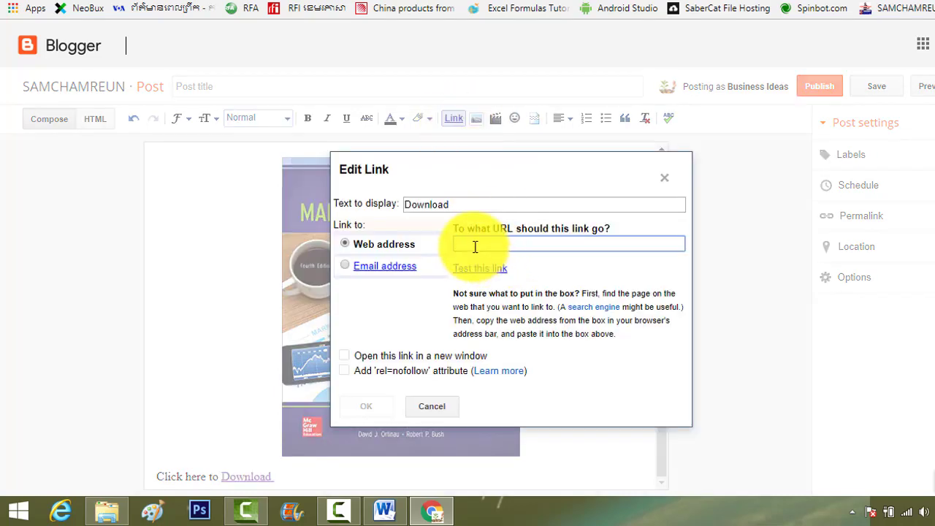
pyautogui.hotkey('ctrl', 'v')
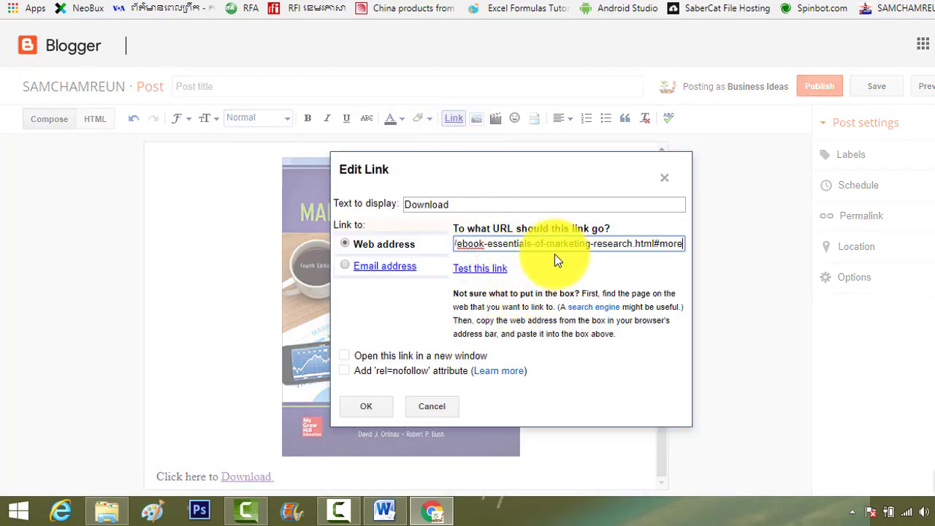
pyautogui.click(376, 406)
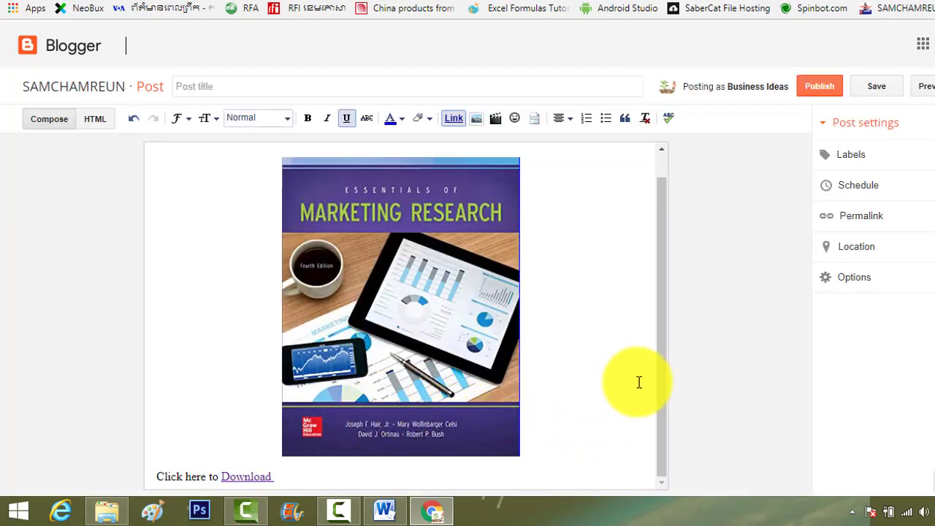
pyautogui.scroll(1, 609, 399)
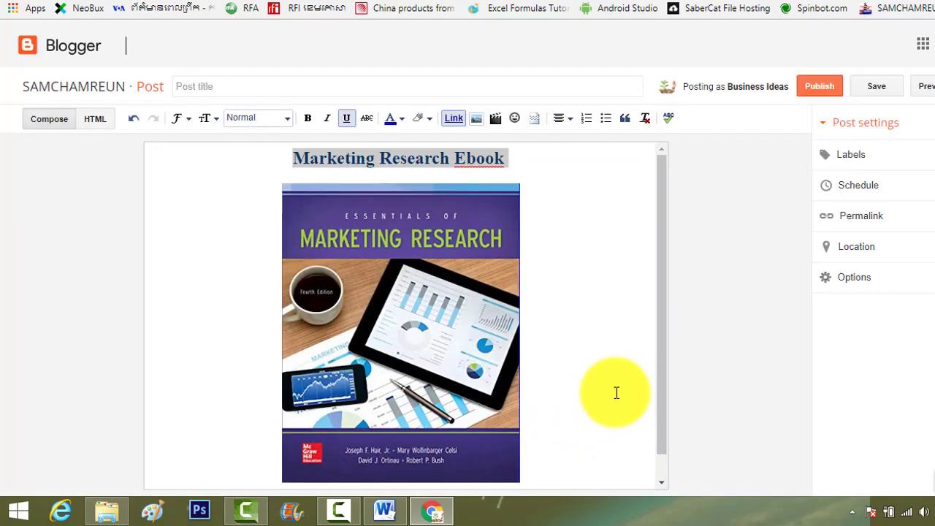
pyautogui.scroll(-1, 616, 392)
pyautogui.scroll(1, 616, 387)
pyautogui.scroll(-1, 612, 372)
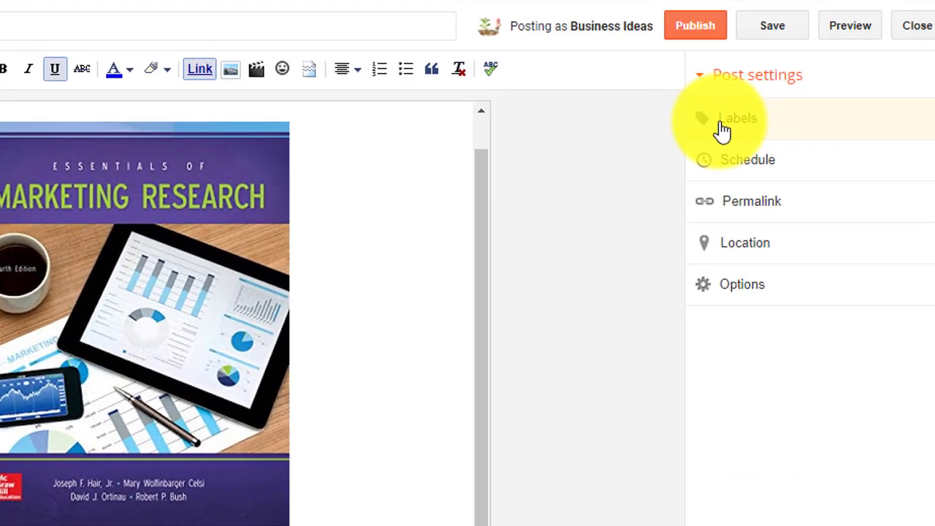
# - Label the post 'Marketing Research', publish it, and skip sharing on Google+
pyautogui.click(722, 124)
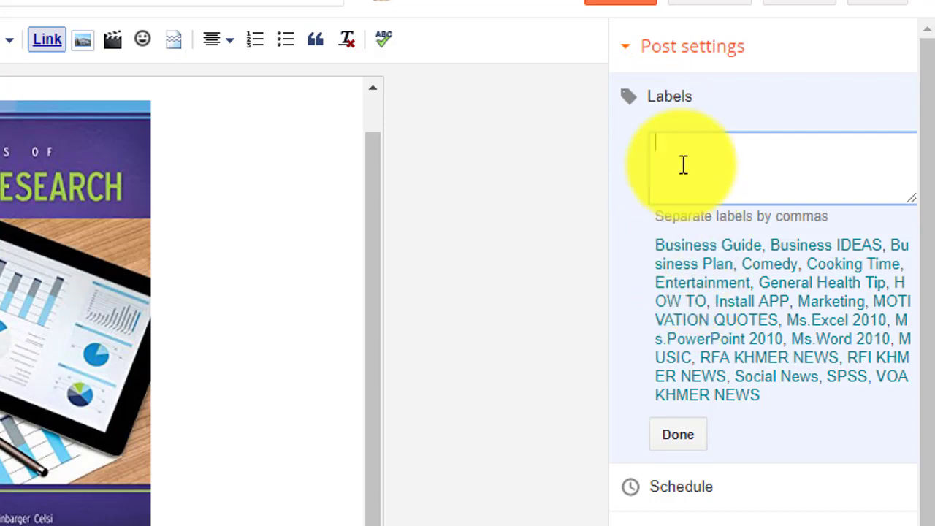
pyautogui.write('Ma')
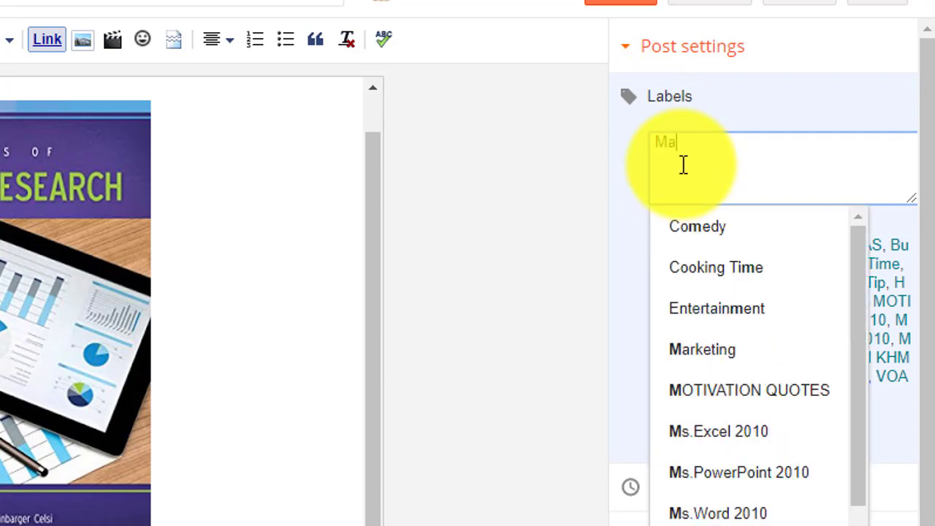
pyautogui.write('rk')
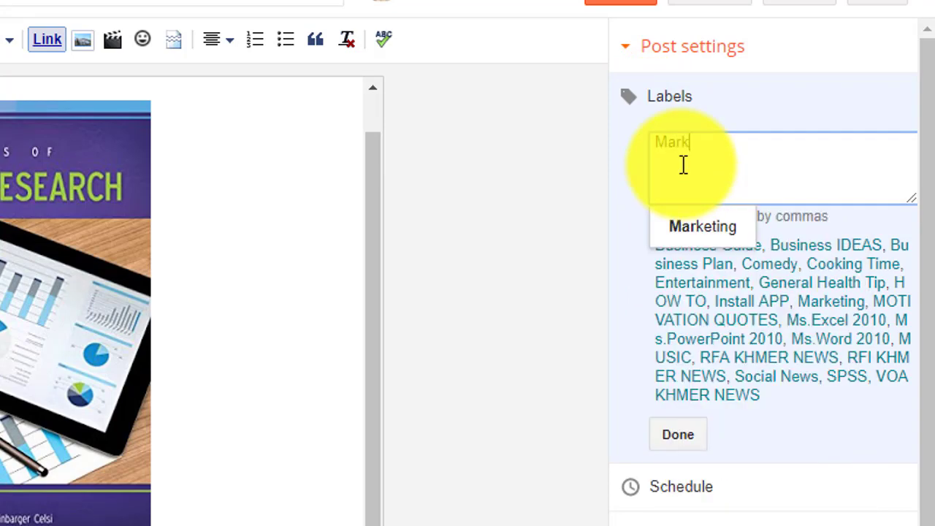
pyautogui.write('eting Research')
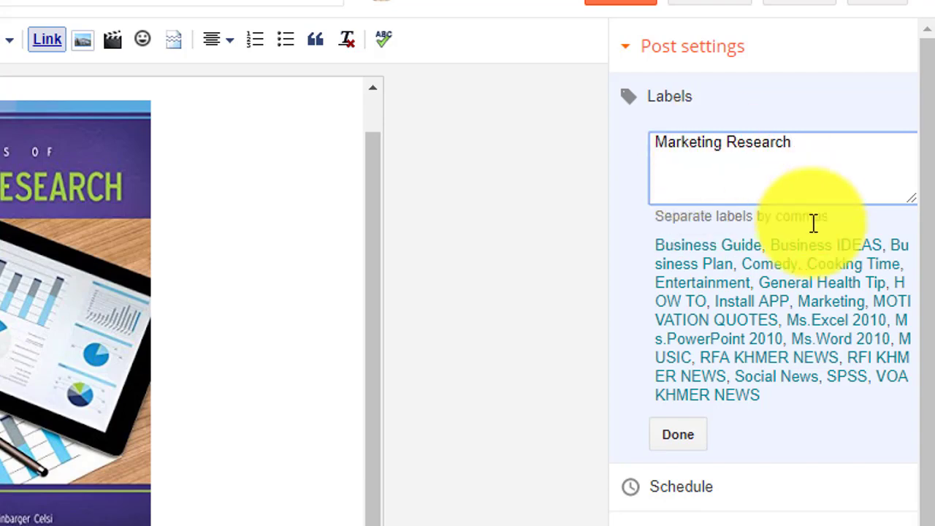
pyautogui.click(677, 436)
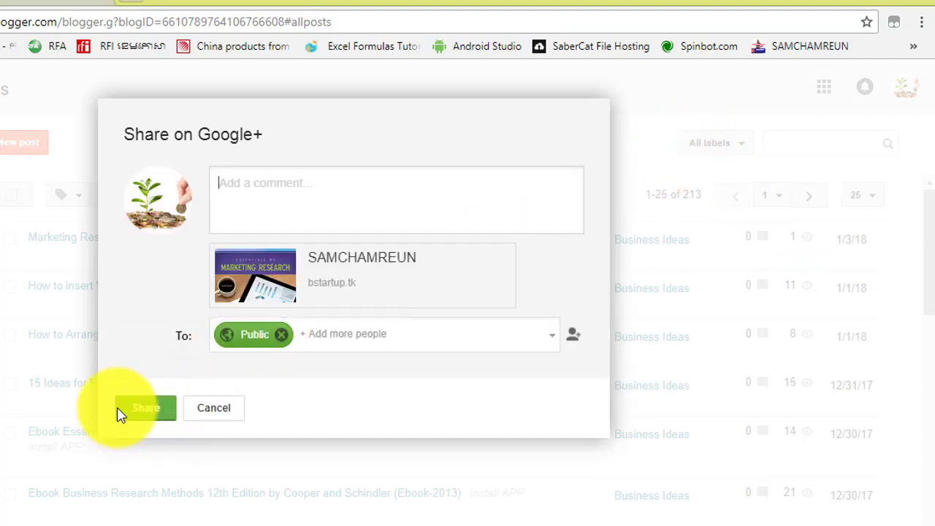
pyautogui.click(213, 414)
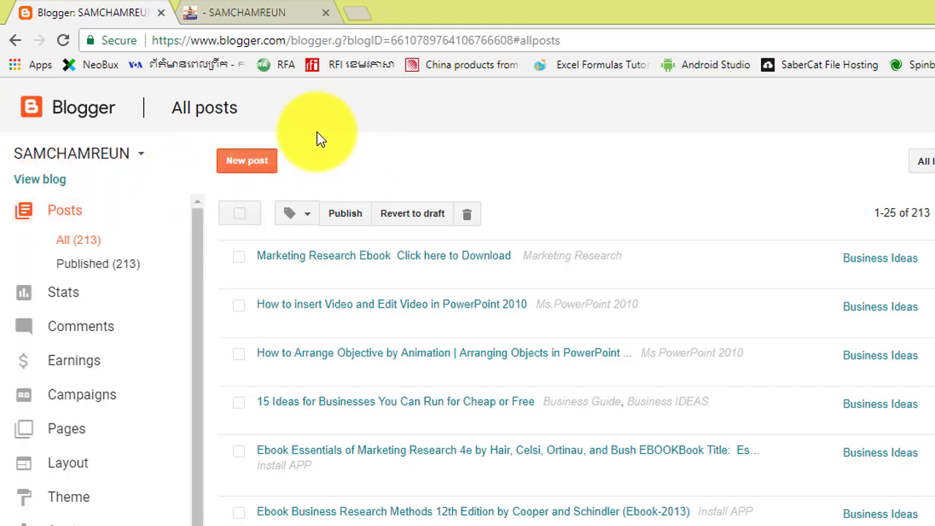
# - Open the published Marketing Research Ebook post in a new browser tab
pyautogui.click(252, 11)
pyautogui.moveTo(248, 244)
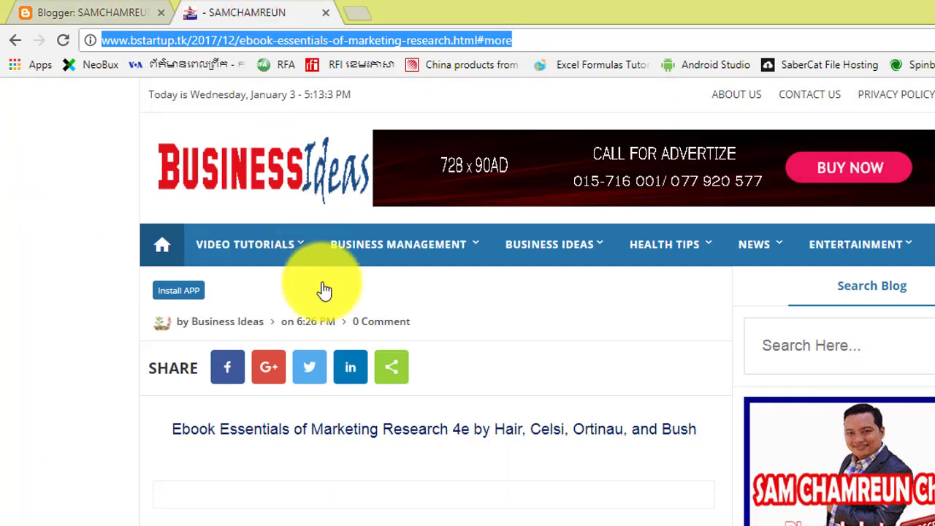
pyautogui.click(105, 14)
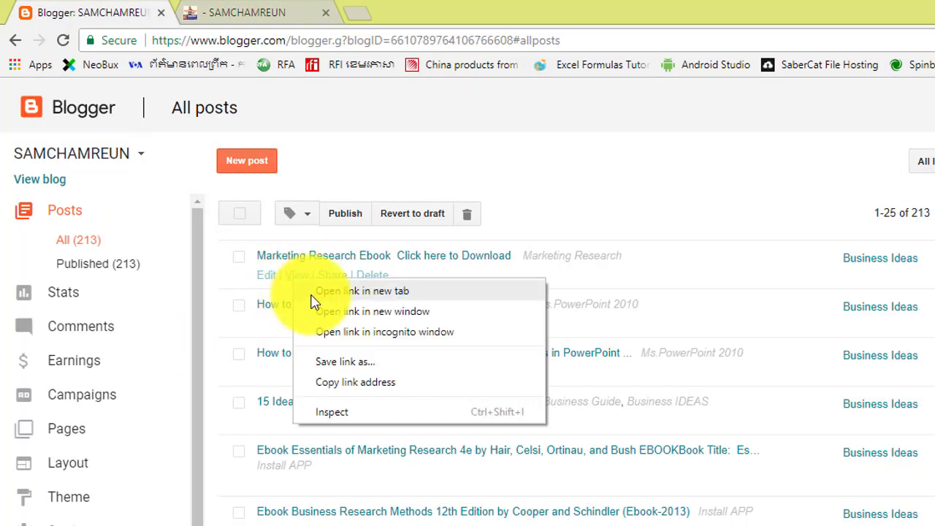
pyautogui.click(312, 292)
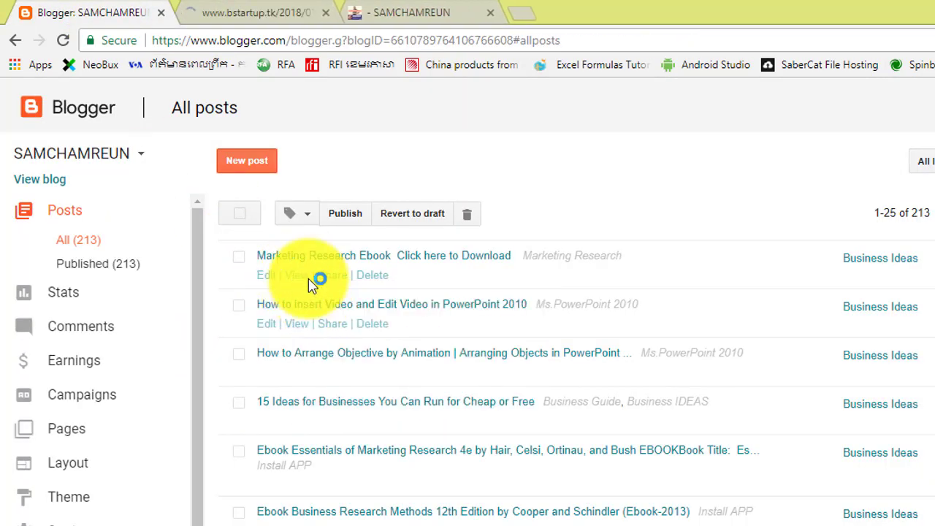
# - Review the live post, copy its Marketing Research label page address, then return to All posts
pyautogui.click(230, 14)
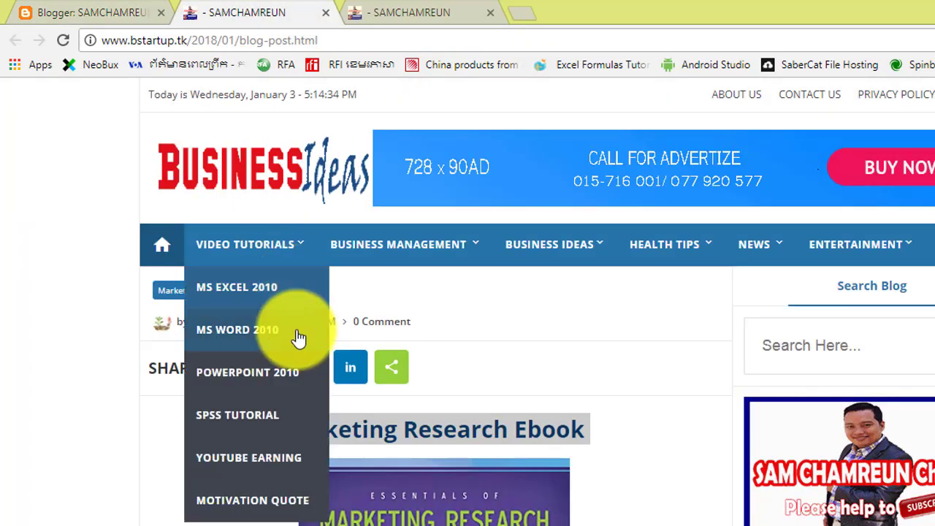
pyautogui.scroll(-5, 296, 343)
pyautogui.scroll(-2, 296, 358)
pyautogui.scroll(-2, 300, 412)
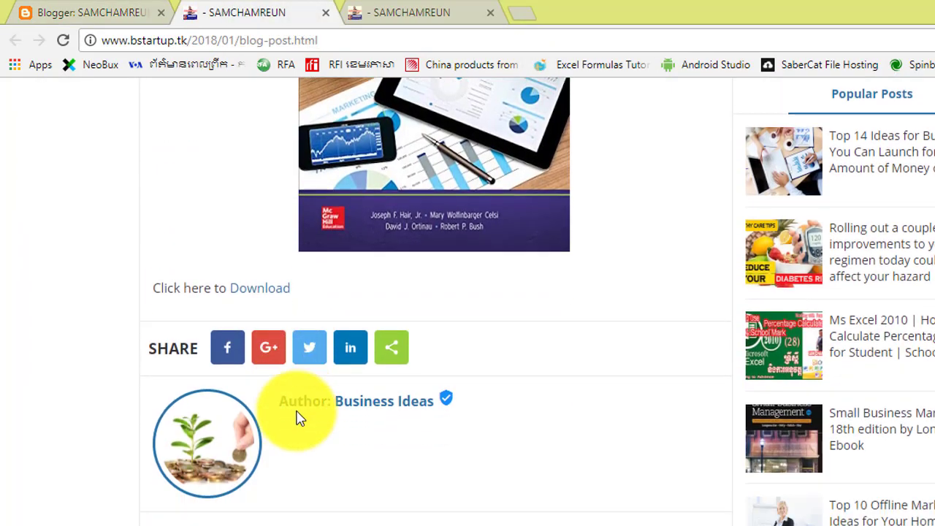
pyautogui.scroll(-1, 300, 416)
pyautogui.scroll(2, 300, 413)
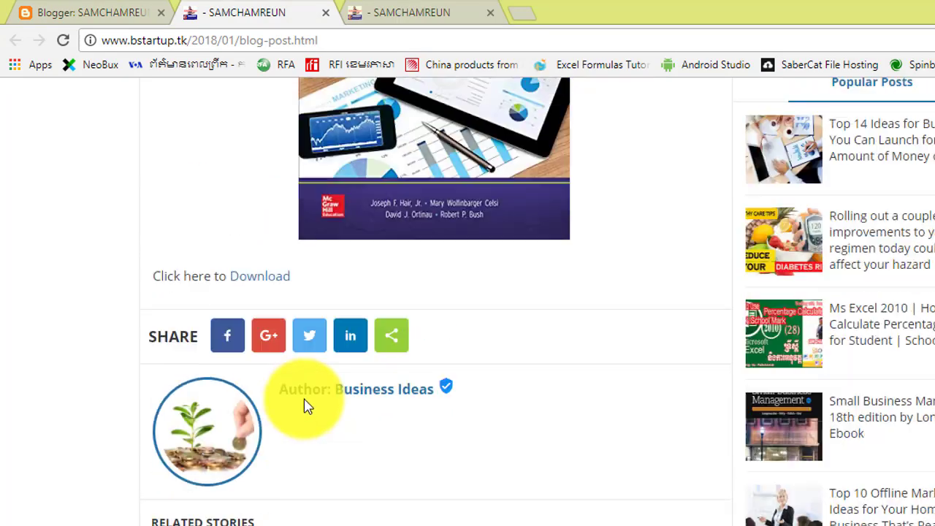
pyautogui.scroll(8, 304, 398)
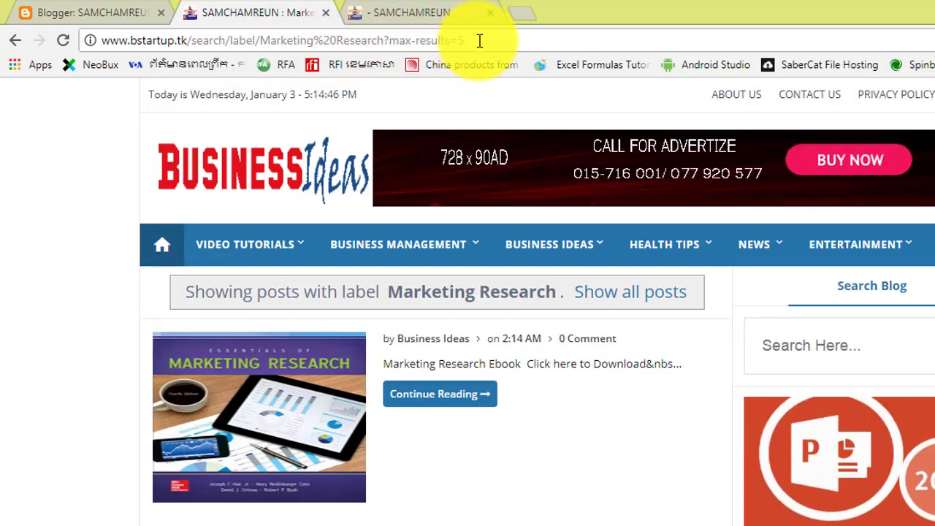
pyautogui.click(479, 41)
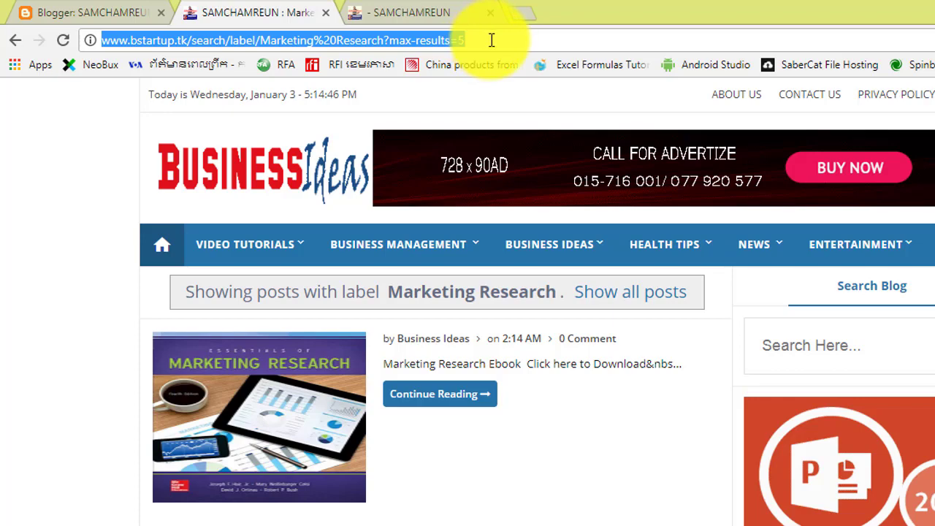
pyautogui.click(86, 15)
# - Open the blog theme's Edit HTML code editor
pyautogui.scroll(-4, 286, 460)
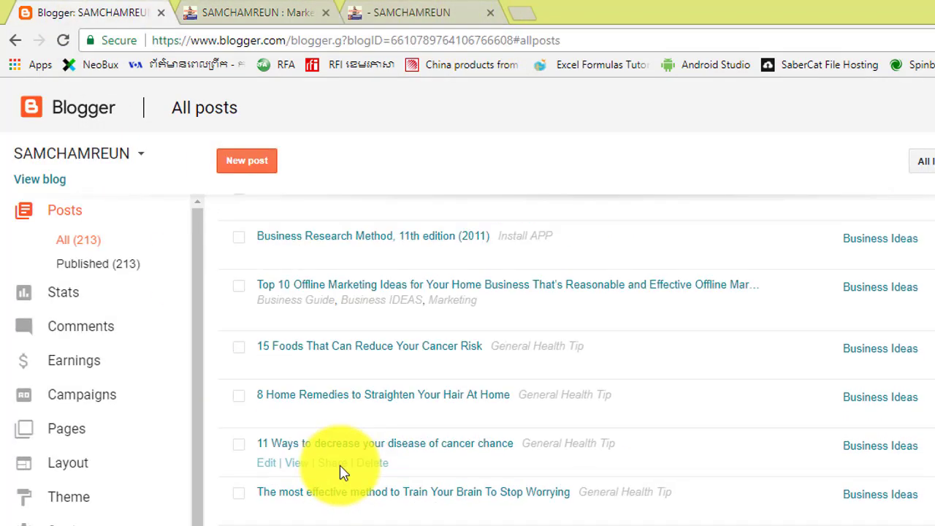
pyautogui.scroll(-2, 338, 470)
pyautogui.scroll(-3, 372, 476)
pyautogui.scroll(-2, 376, 484)
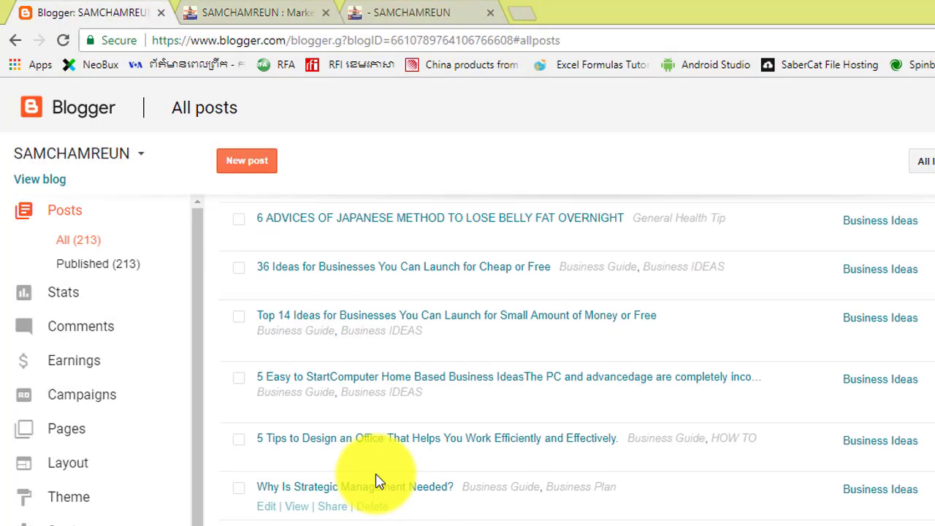
pyautogui.scroll(-3, 375, 480)
pyautogui.scroll(-3, 292, 493)
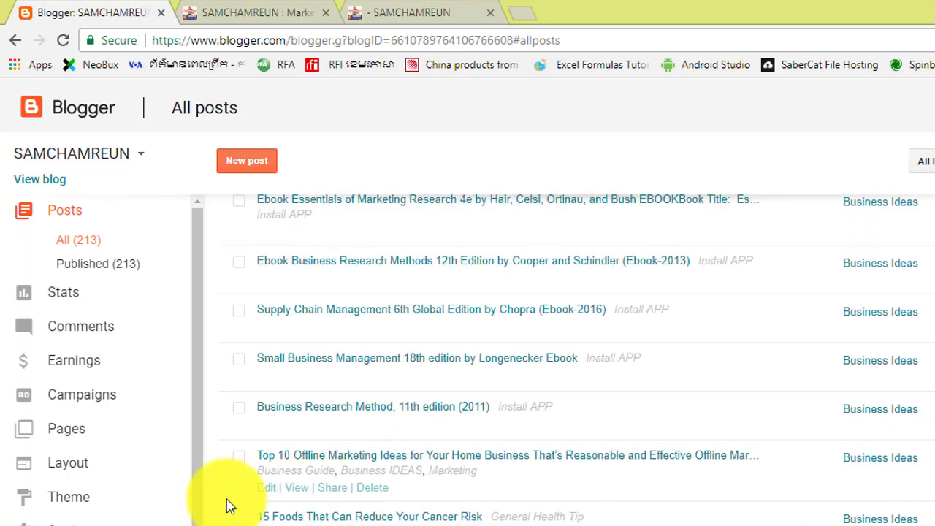
pyautogui.click(71, 502)
pyautogui.click(524, 398)
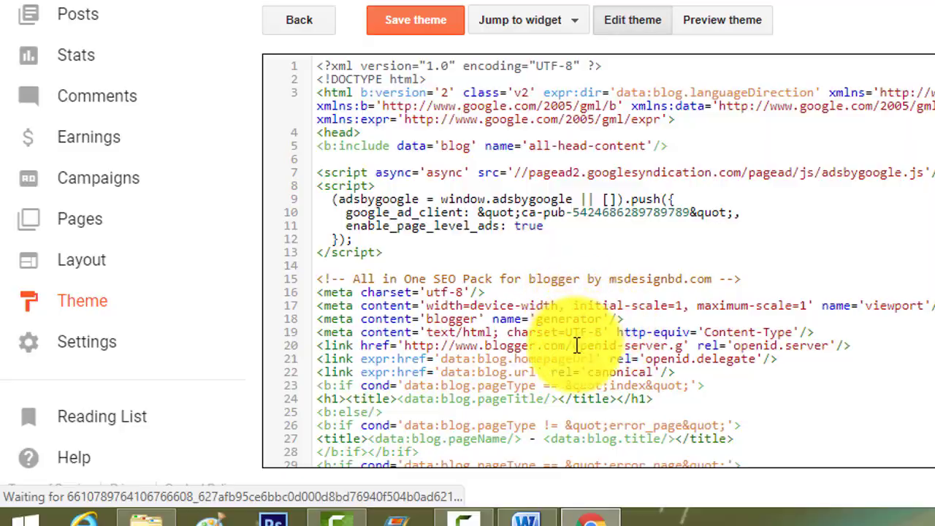
# - Scroll the theme code down to the menu section near line 957
pyautogui.scroll(-6, 575, 346)
pyautogui.scroll(-6, 566, 355)
pyautogui.scroll(-15, 570, 358)
pyautogui.scroll(-10, 568, 368)
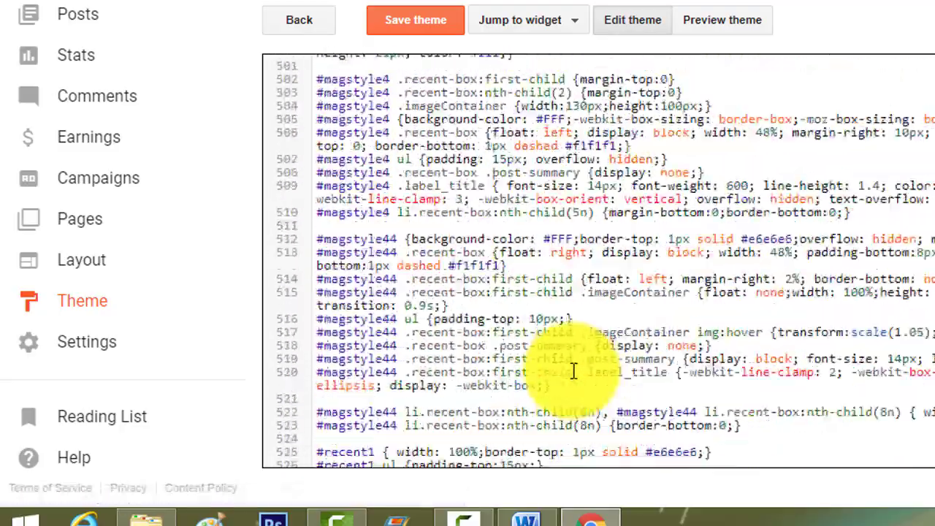
pyautogui.scroll(-5, 573, 371)
pyautogui.scroll(-5, 575, 361)
pyautogui.scroll(-5, 575, 361)
pyautogui.scroll(-5, 575, 360)
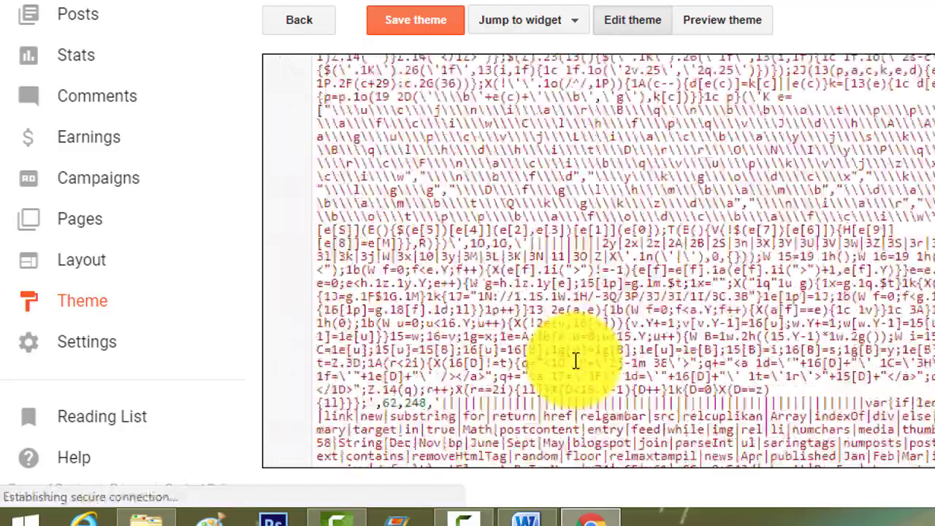
pyautogui.scroll(-5, 575, 361)
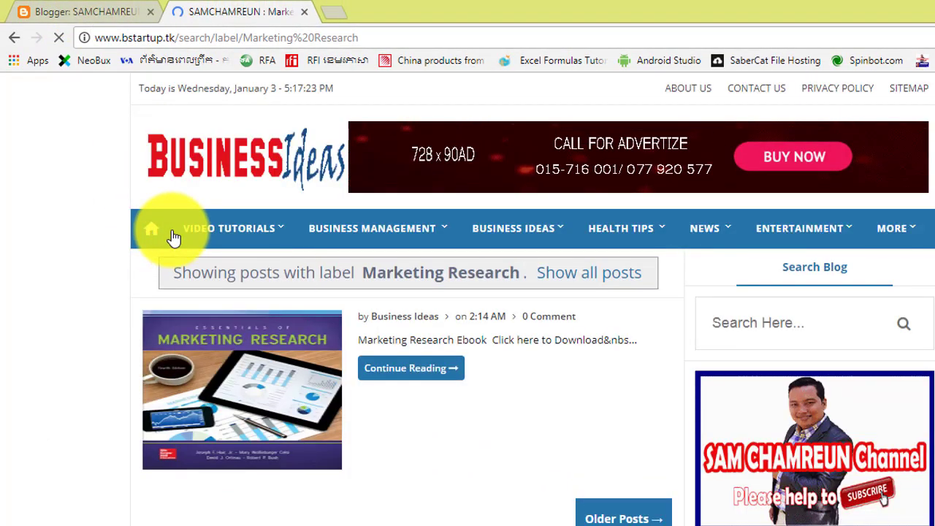
# - From the blog home page, test the MKT RESEARCH item under Business Management
pyautogui.click(173, 237)
pyautogui.moveTo(376, 228)
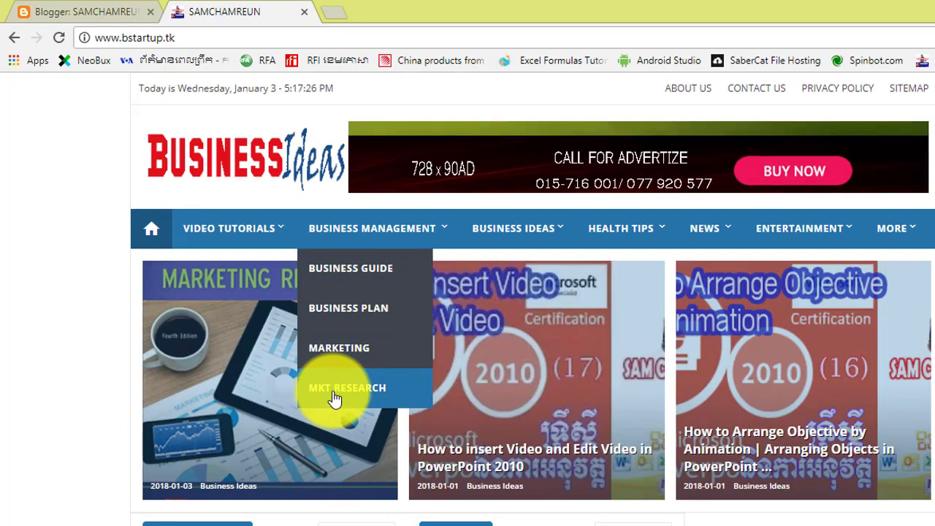
pyautogui.click(334, 398)
pyautogui.scroll(-1, 570, 431)
pyautogui.scroll(-3, 564, 437)
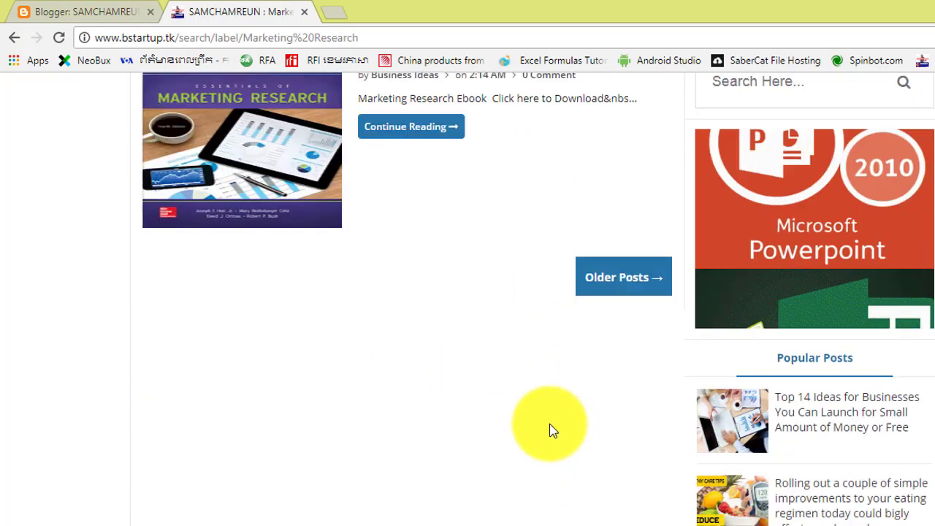
pyautogui.scroll(4, 552, 431)
pyautogui.scroll(-1, 461, 409)
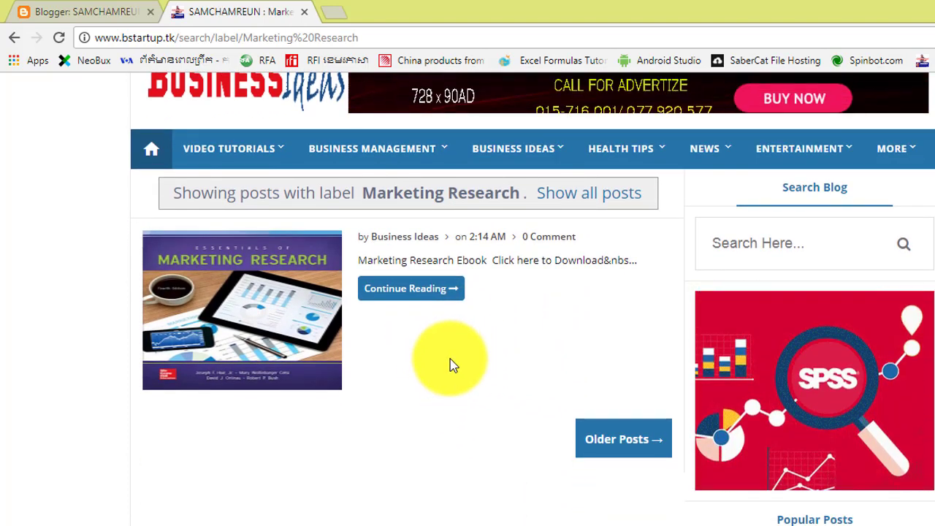
# - Check the Marketing Research label page lists the ebook post, then return to the theme editor
pyautogui.scroll(-1, 450, 358)
pyautogui.scroll(1, 450, 359)
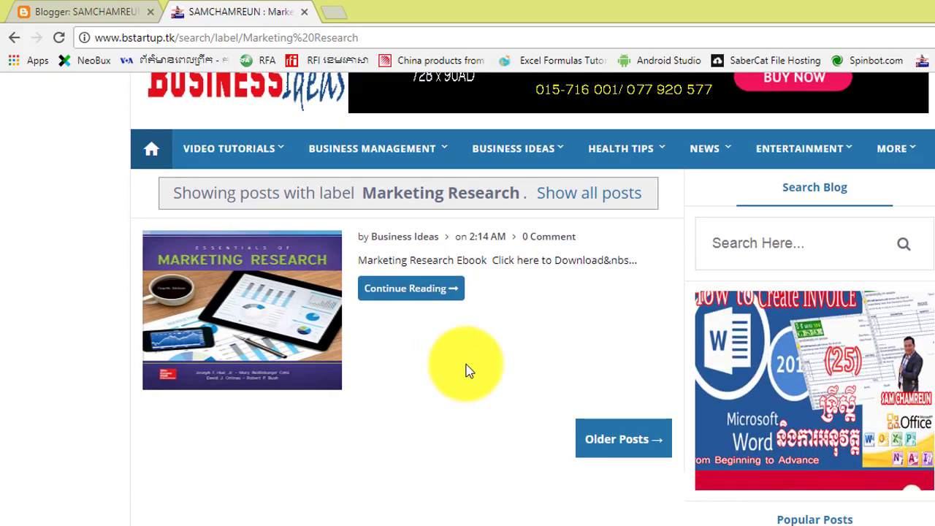
pyautogui.scroll(-1, 468, 365)
pyautogui.scroll(2, 468, 365)
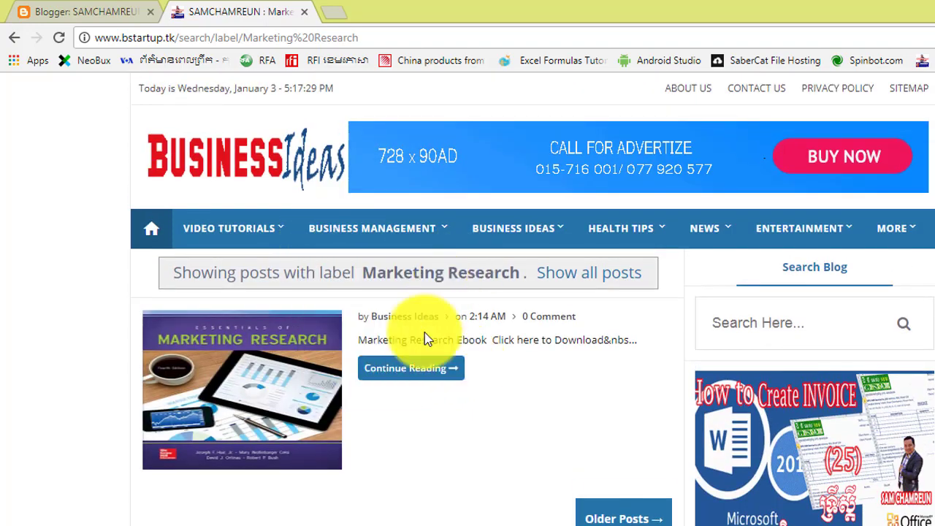
pyautogui.moveTo(376, 148)
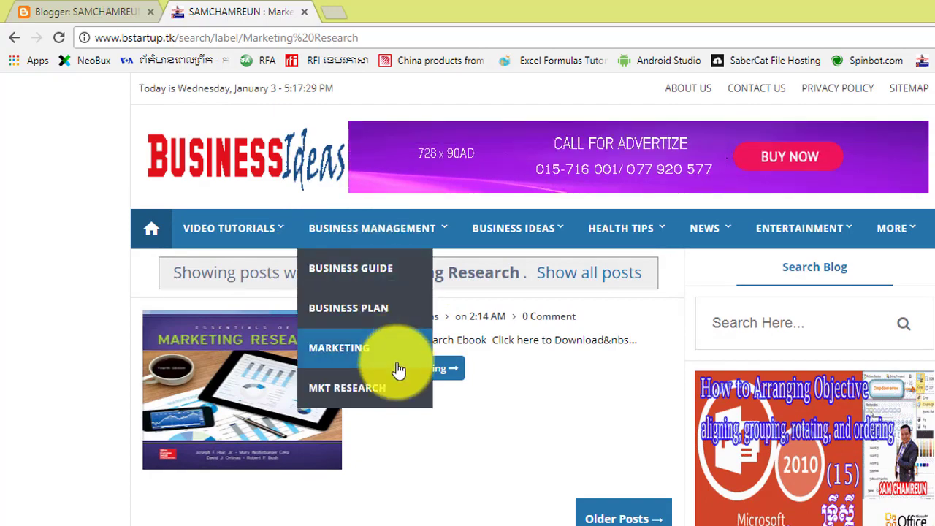
pyautogui.scroll(-2, 398, 370)
pyautogui.scroll(2, 372, 298)
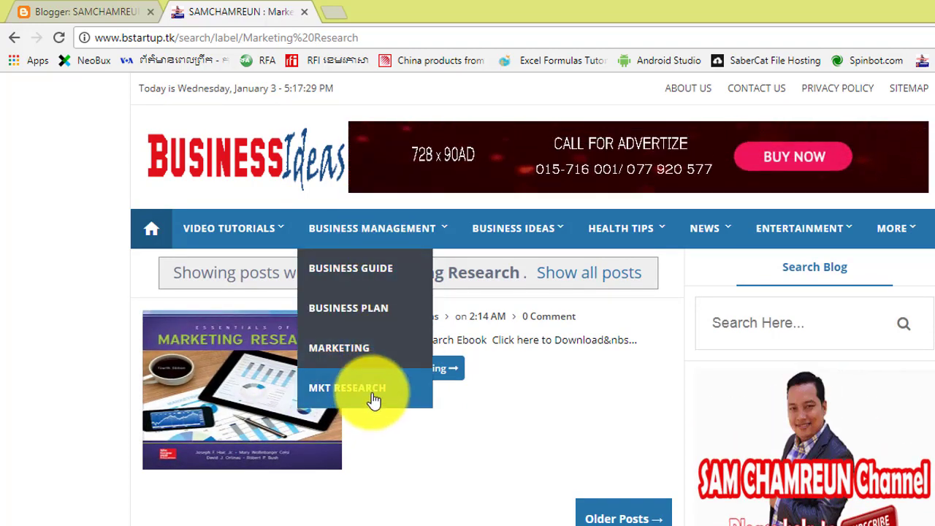
pyautogui.click(92, 18)
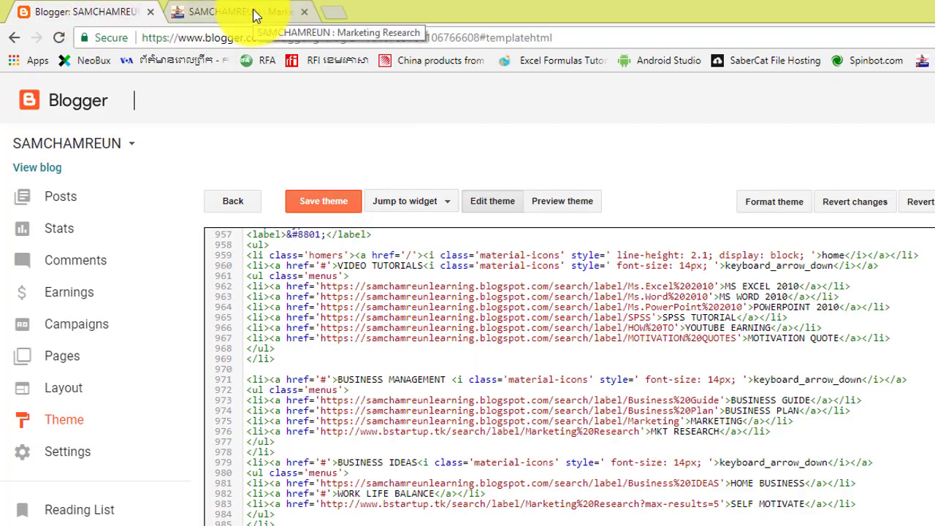